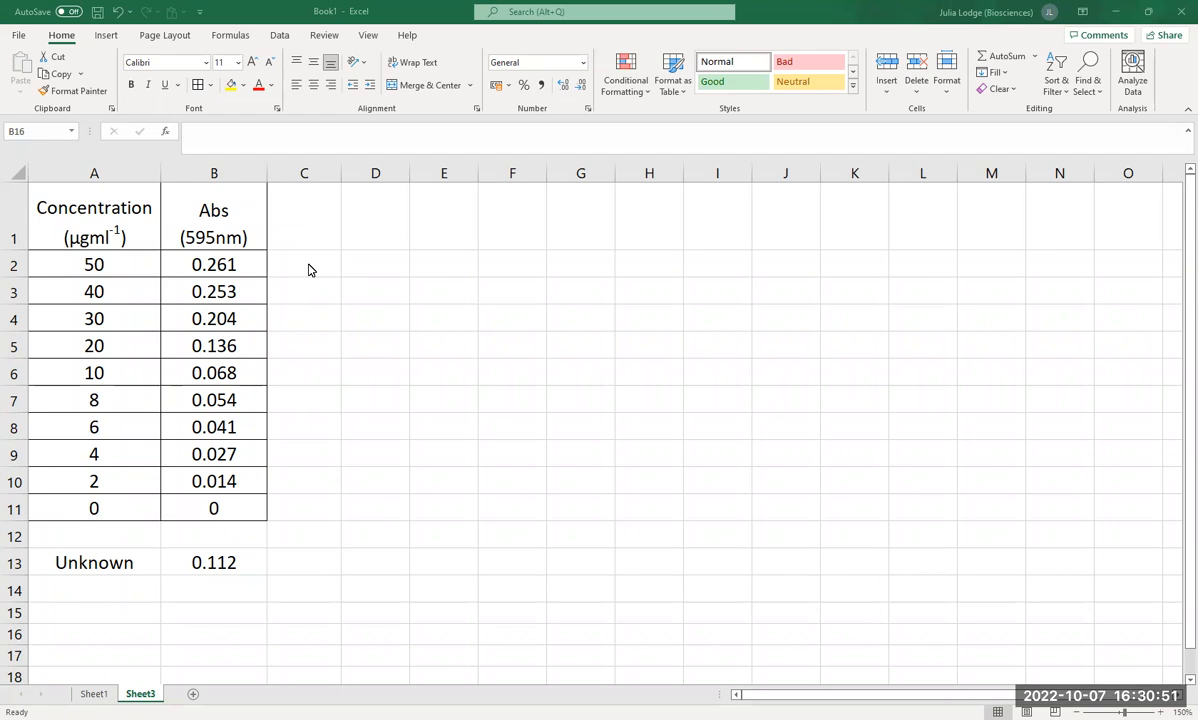
Step: Set the absorbance of the zero-concentration standard in B11 to 0.005
{"action": "left_click", "coordinate": [226, 514]}
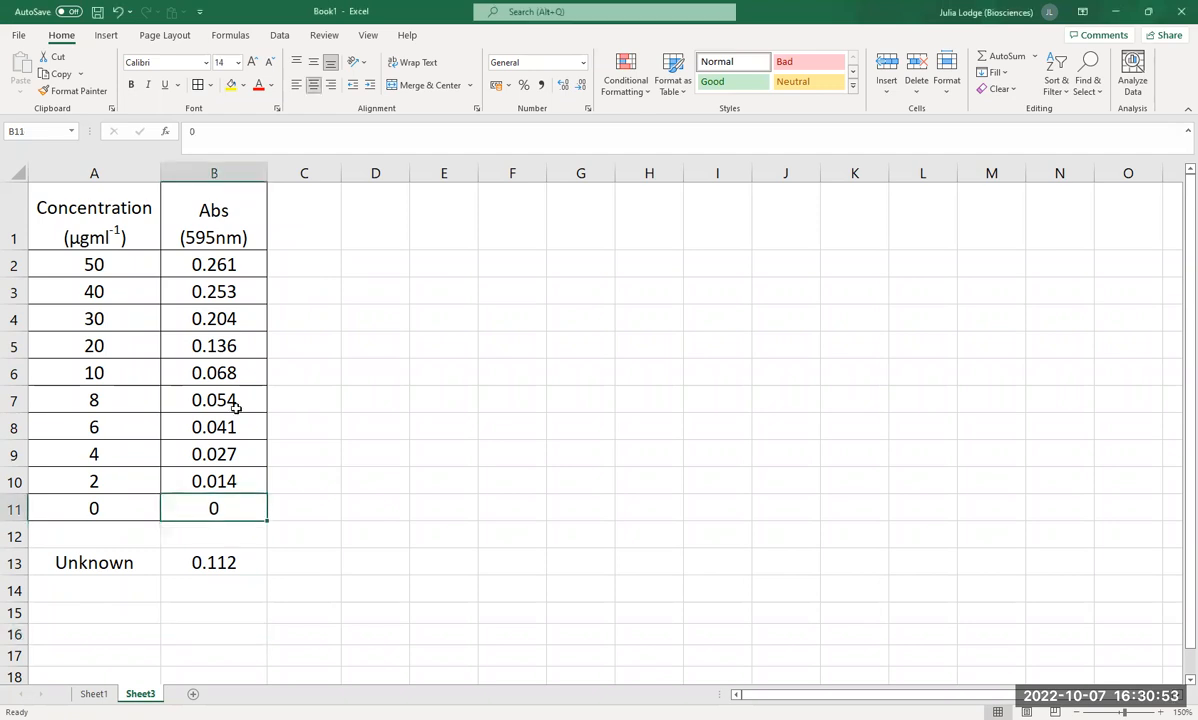
{"action": "left_click", "coordinate": [200, 131]}
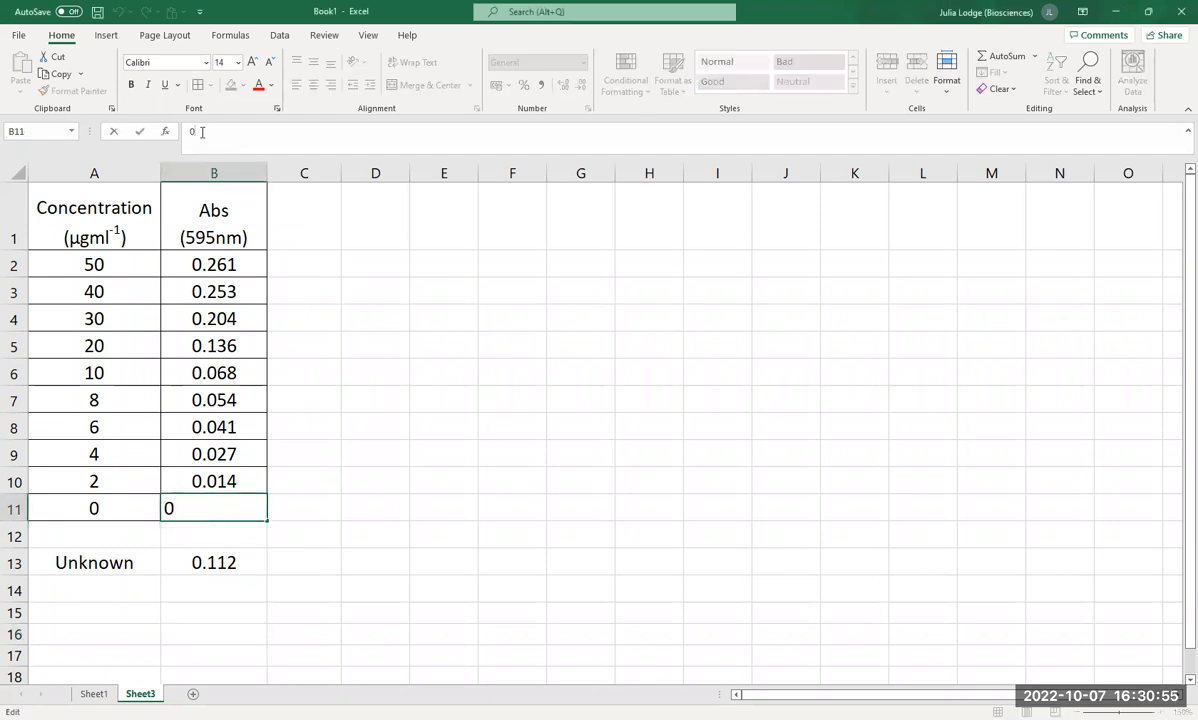
{"action": "type", "text": ".005"}
{"action": "left_click", "coordinate": [289, 532]}
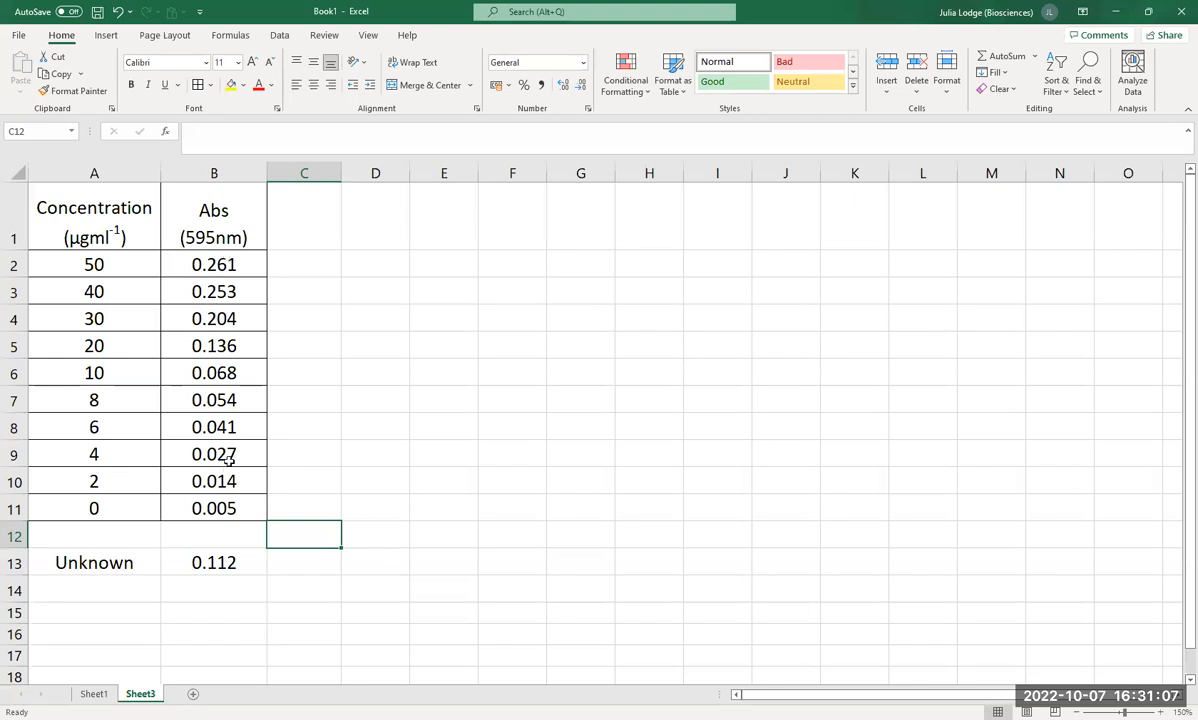
Step: Enter the blank-correction formula =B2-0.005 in C2 and fill it down through C11
{"action": "left_click", "coordinate": [297, 266]}
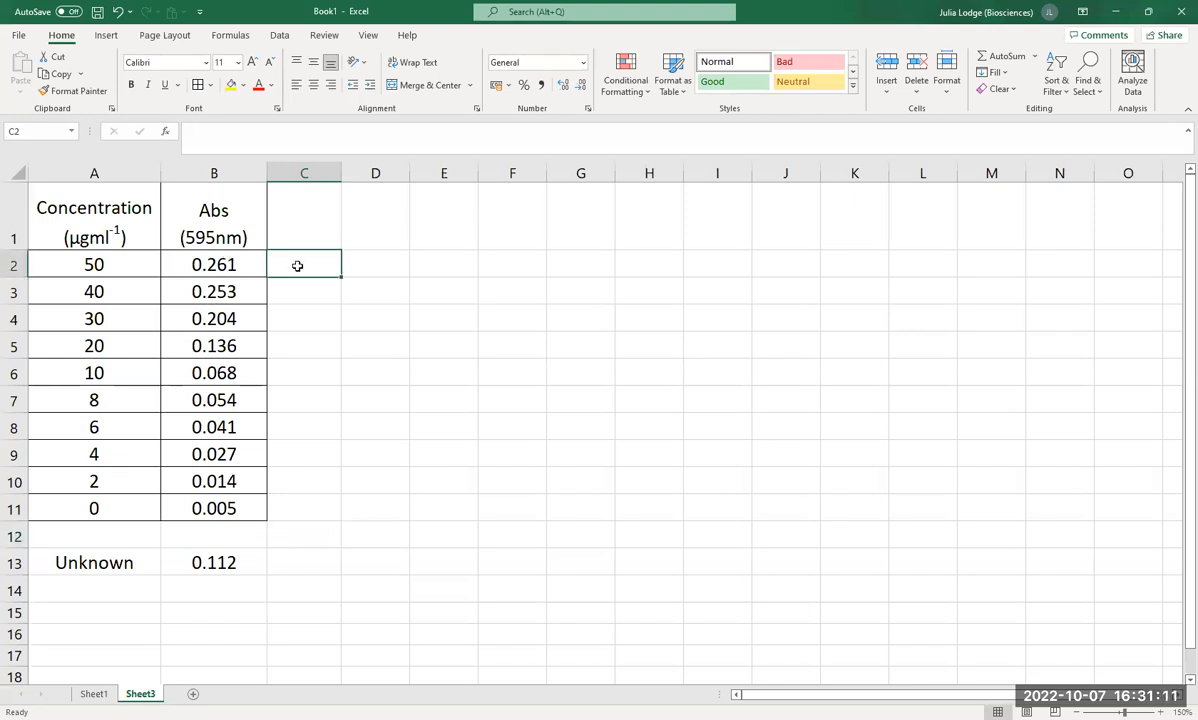
{"action": "type", "text": "="}
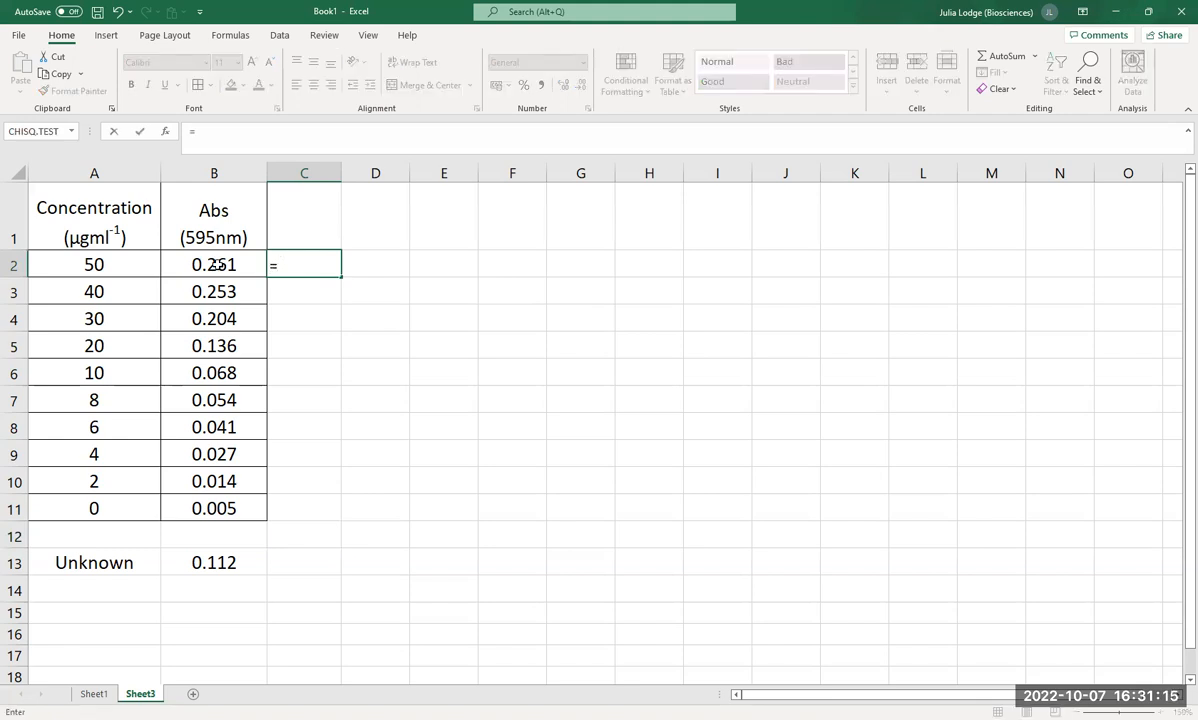
{"action": "left_click", "coordinate": [218, 264]}
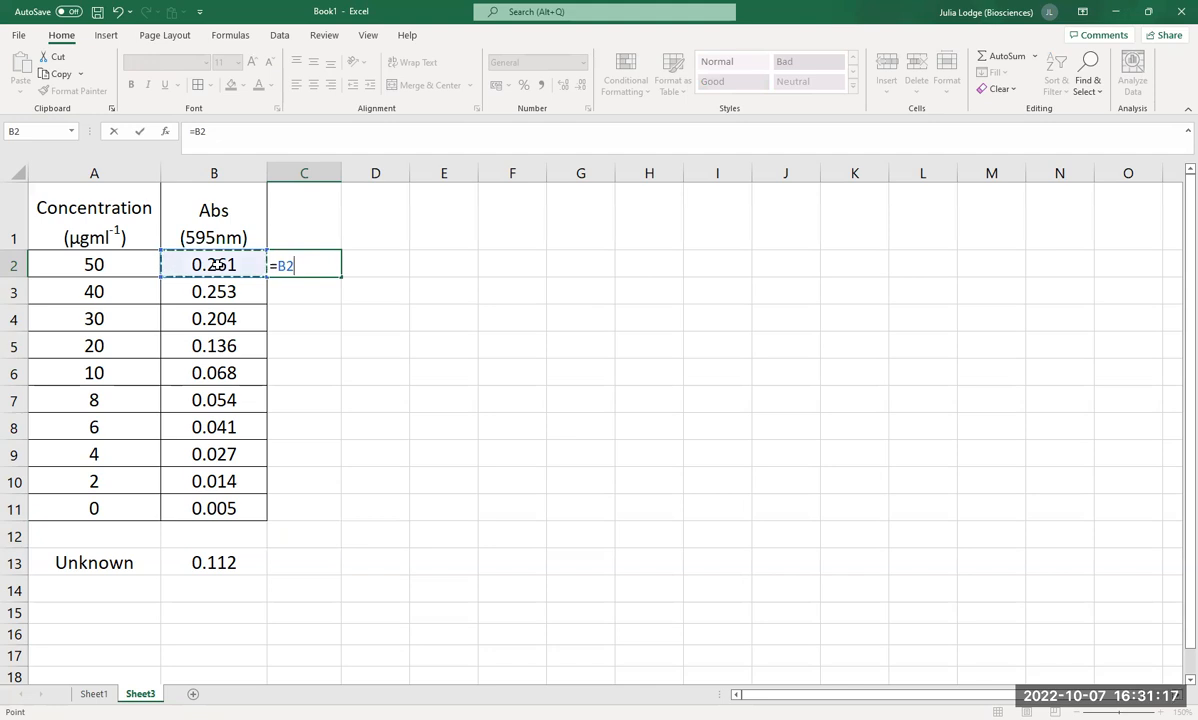
{"action": "type", "text": "-"}
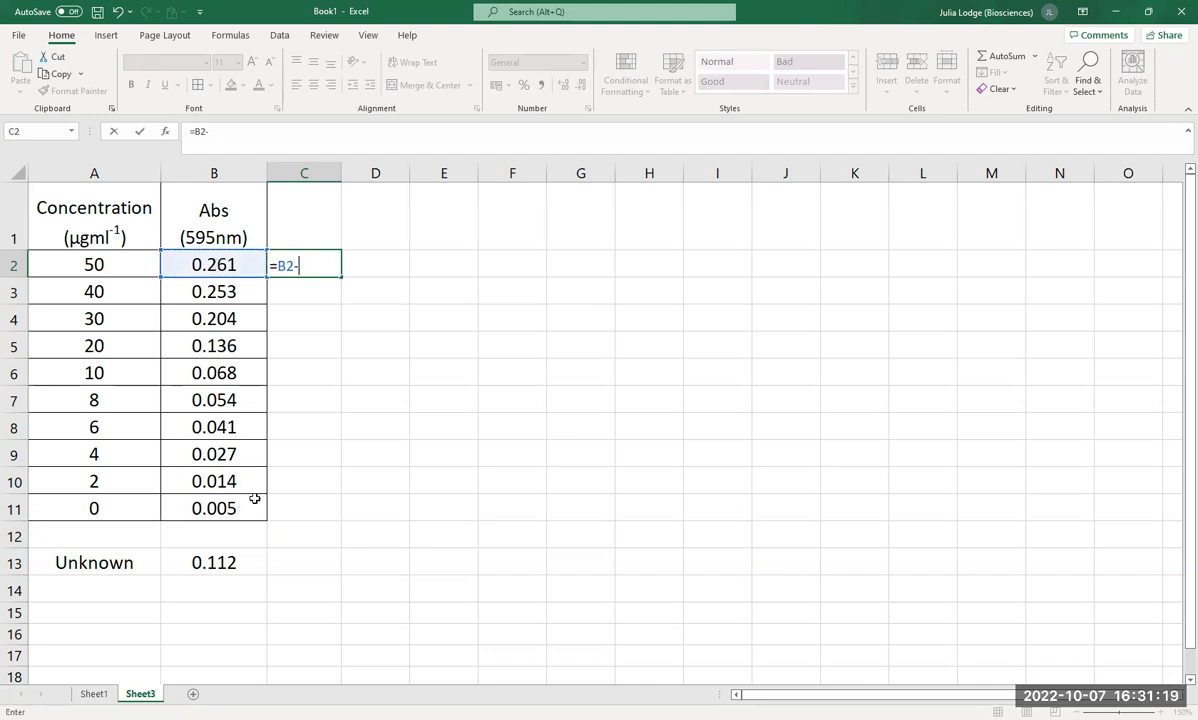
{"action": "type", "text": "0.005"}
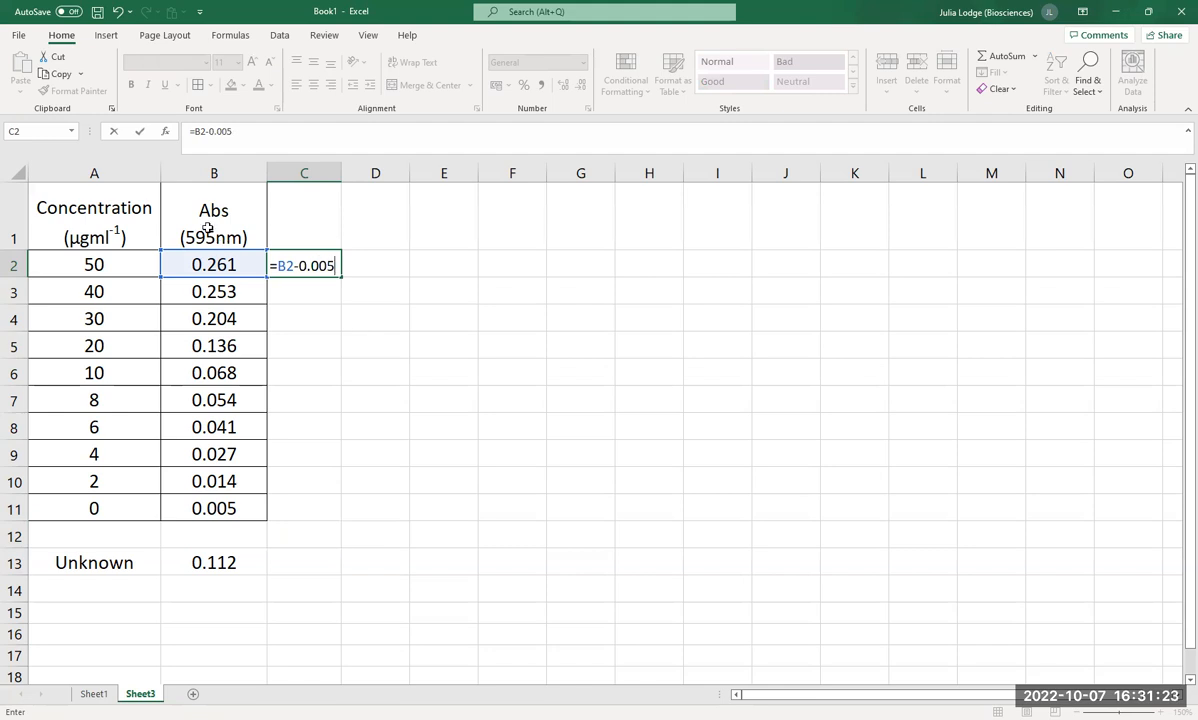
{"action": "left_click", "coordinate": [139, 131]}
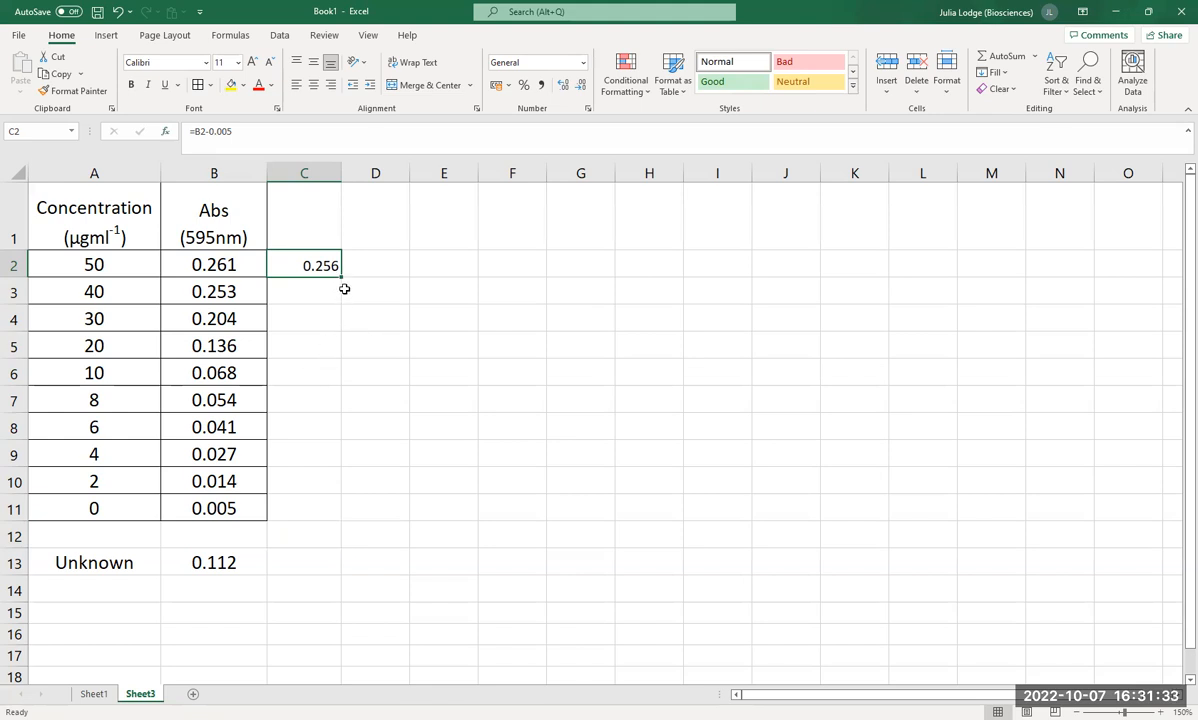
{"action": "left_click_drag", "start_coordinate": [342, 278], "coordinate": [346, 516]}
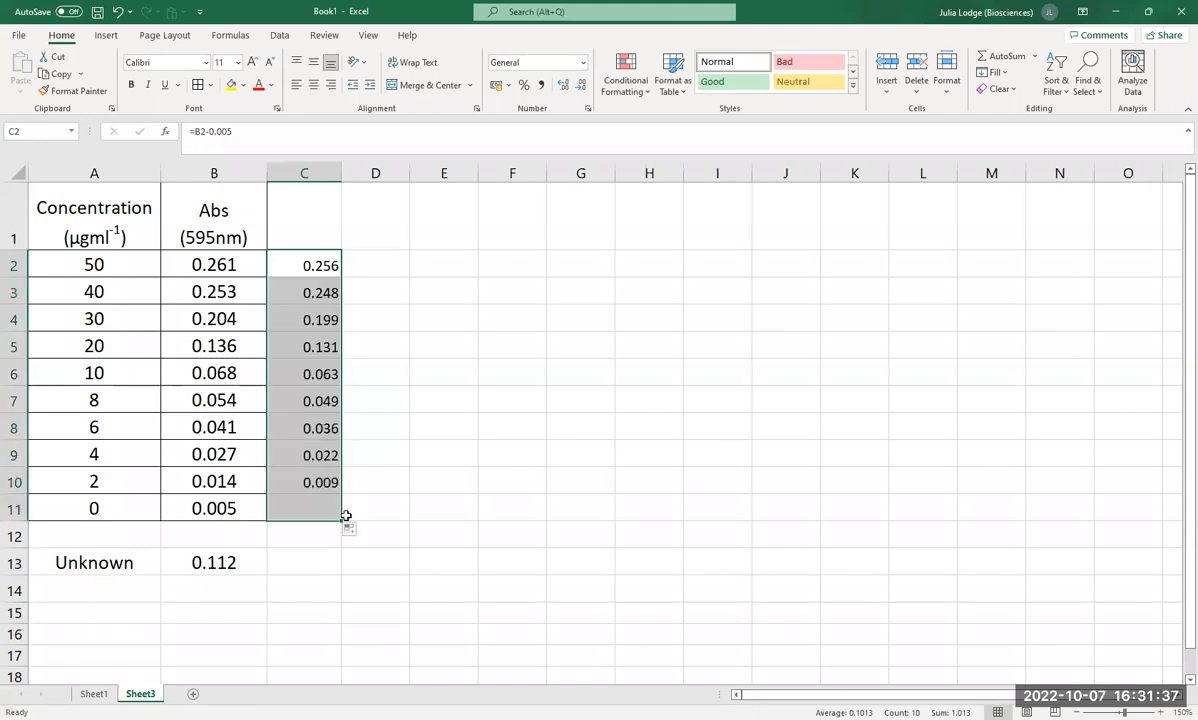
{"action": "left_click", "coordinate": [653, 595]}
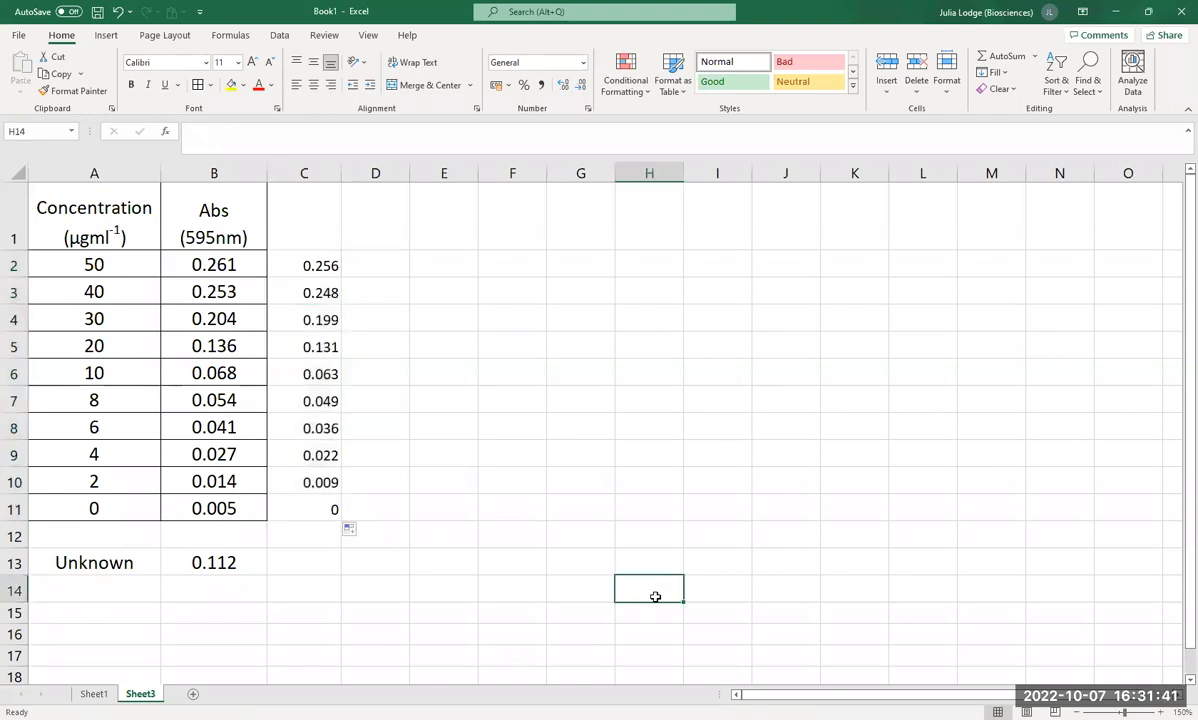
Step: Clear the contents of column C and reset the absorbance in B11 to 0
{"action": "left_click", "coordinate": [312, 170]}
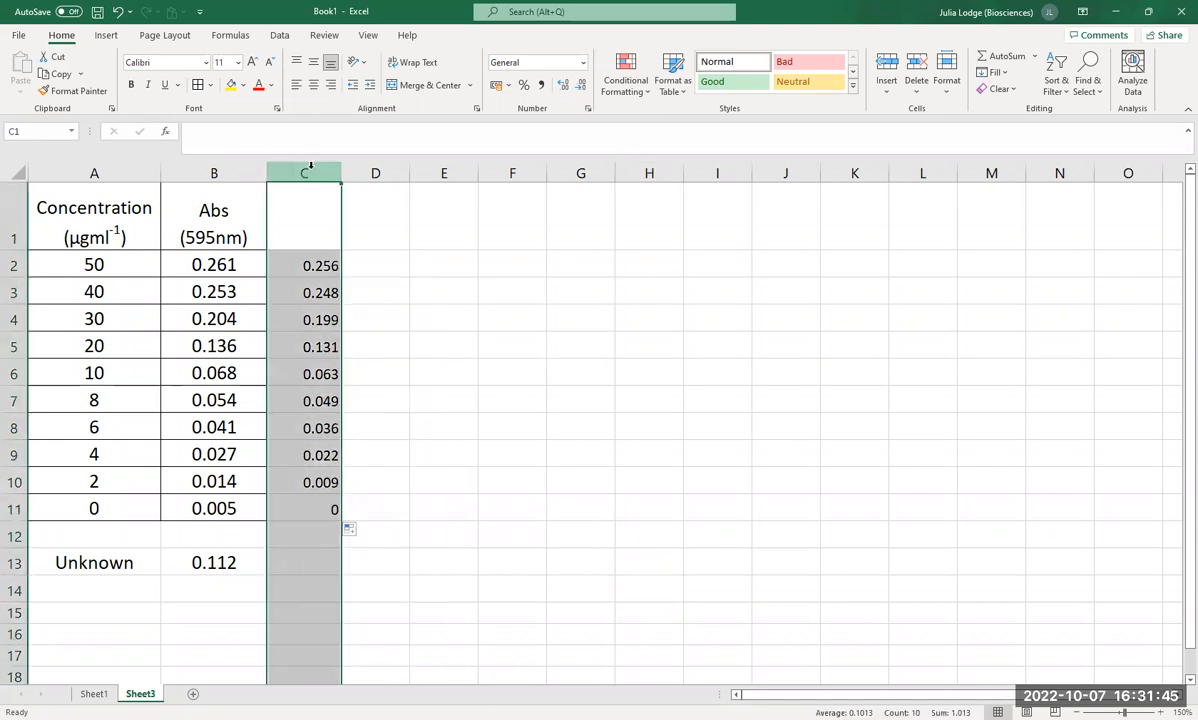
{"action": "key", "text": "Delete"}
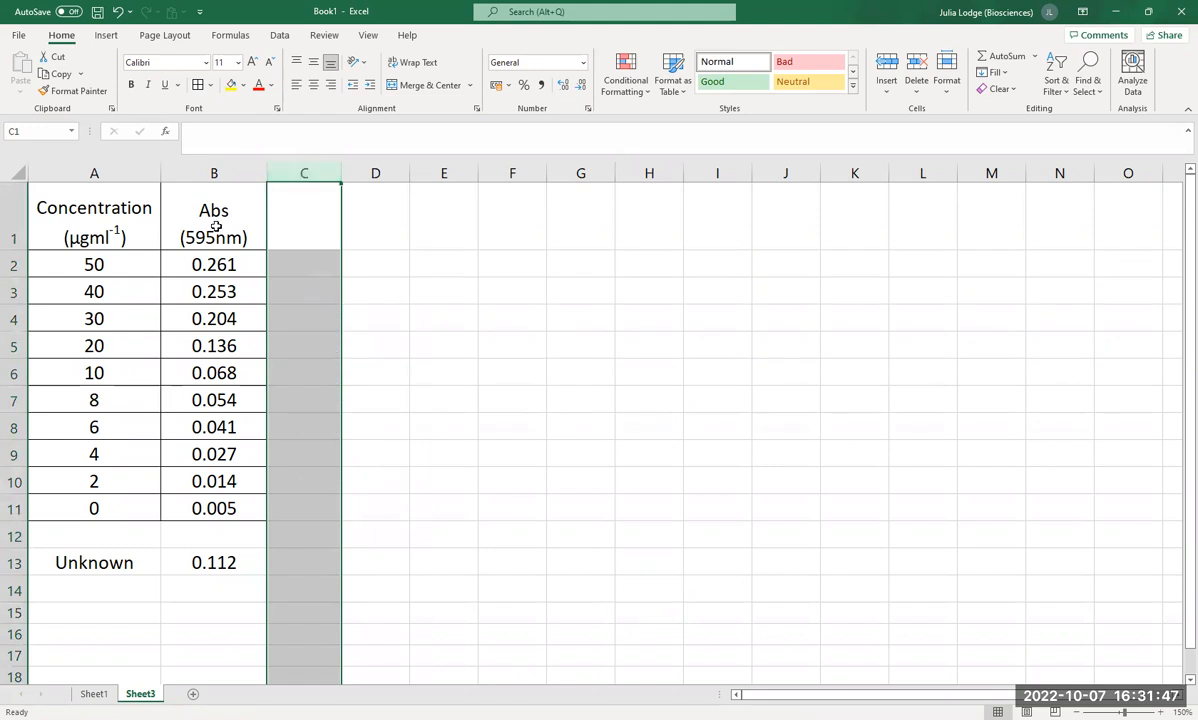
{"action": "left_click", "coordinate": [229, 507]}
{"action": "type", "text": "0"}
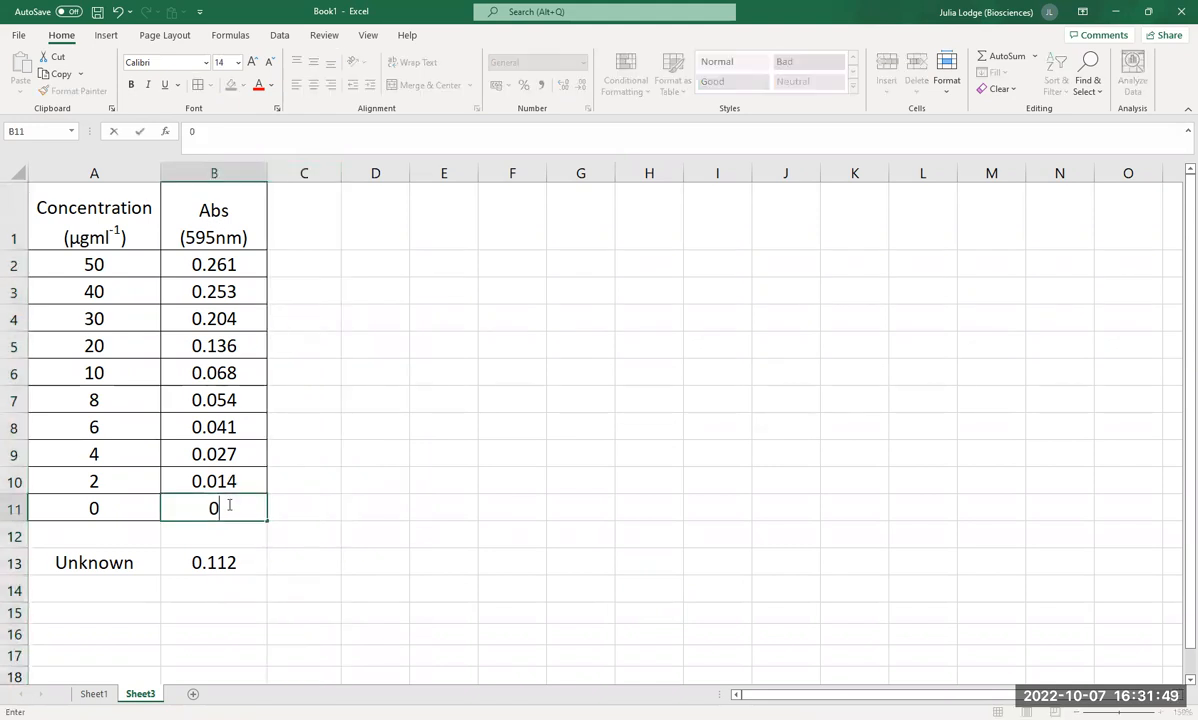
{"action": "left_click", "coordinate": [322, 563]}
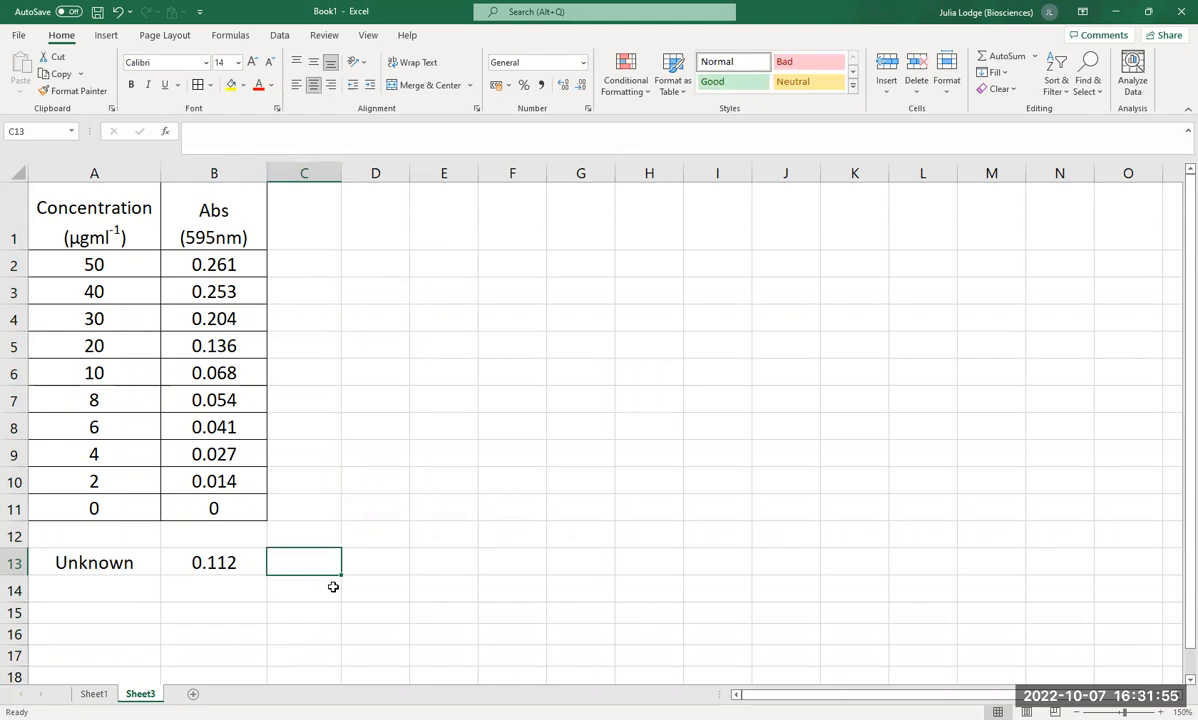
Step: Insert a markers-only scatter chart of A2:B11 and extend its upper edge into row 1
{"action": "left_click_drag", "start_coordinate": [72, 255], "coordinate": [168, 500]}
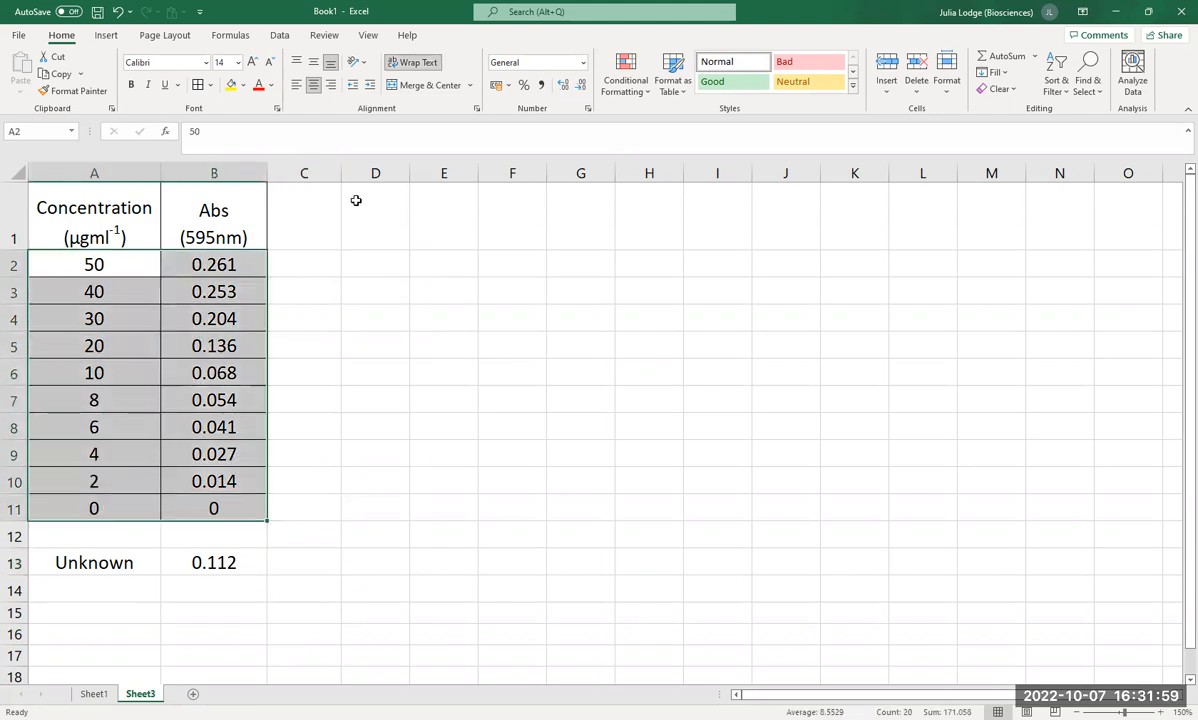
{"action": "left_click", "coordinate": [107, 36]}
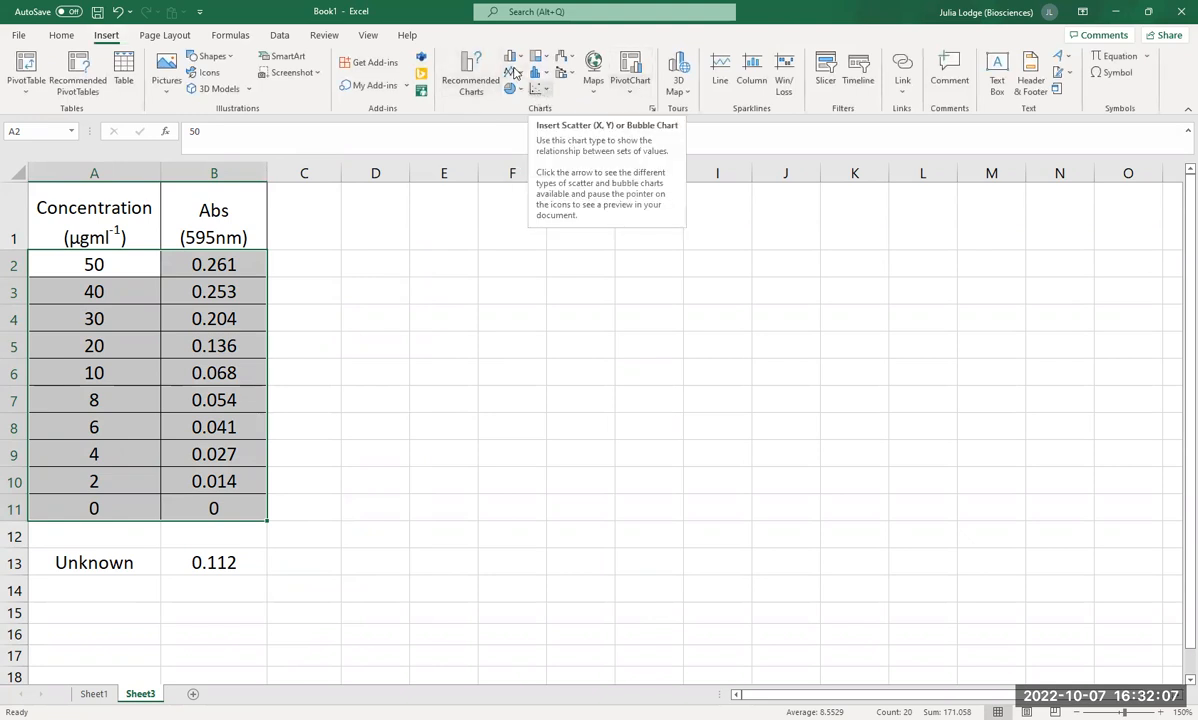
{"action": "left_click", "coordinate": [537, 92]}
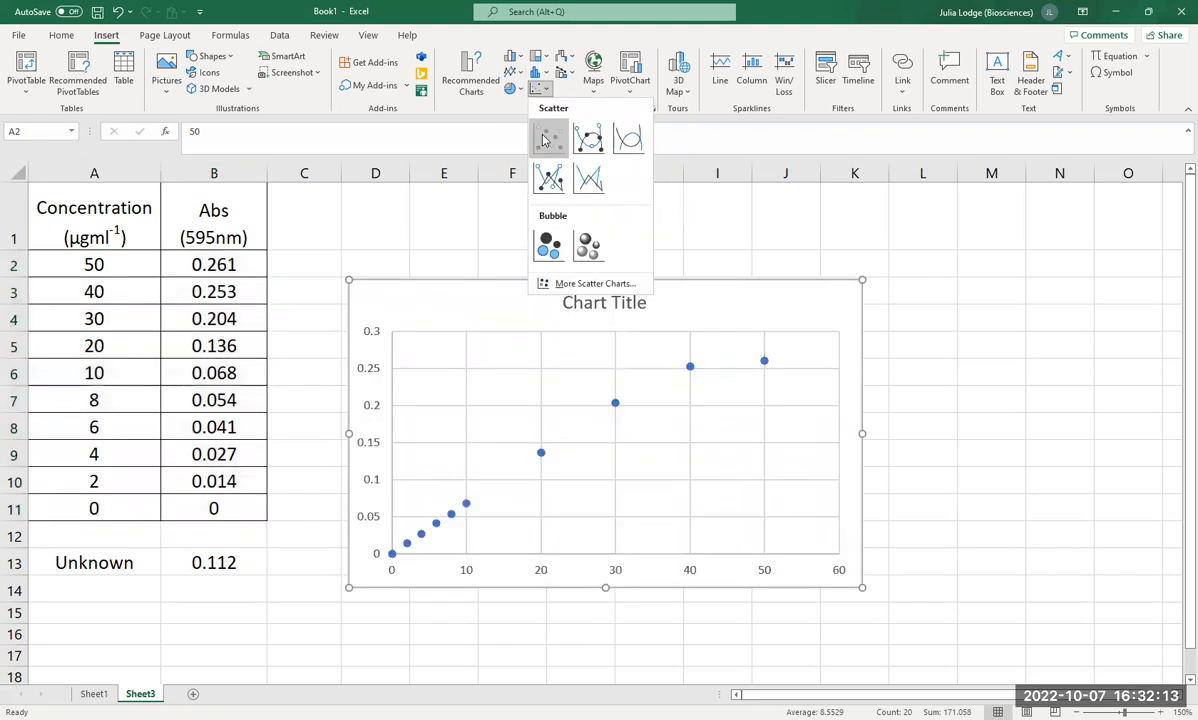
{"action": "left_click", "coordinate": [543, 135]}
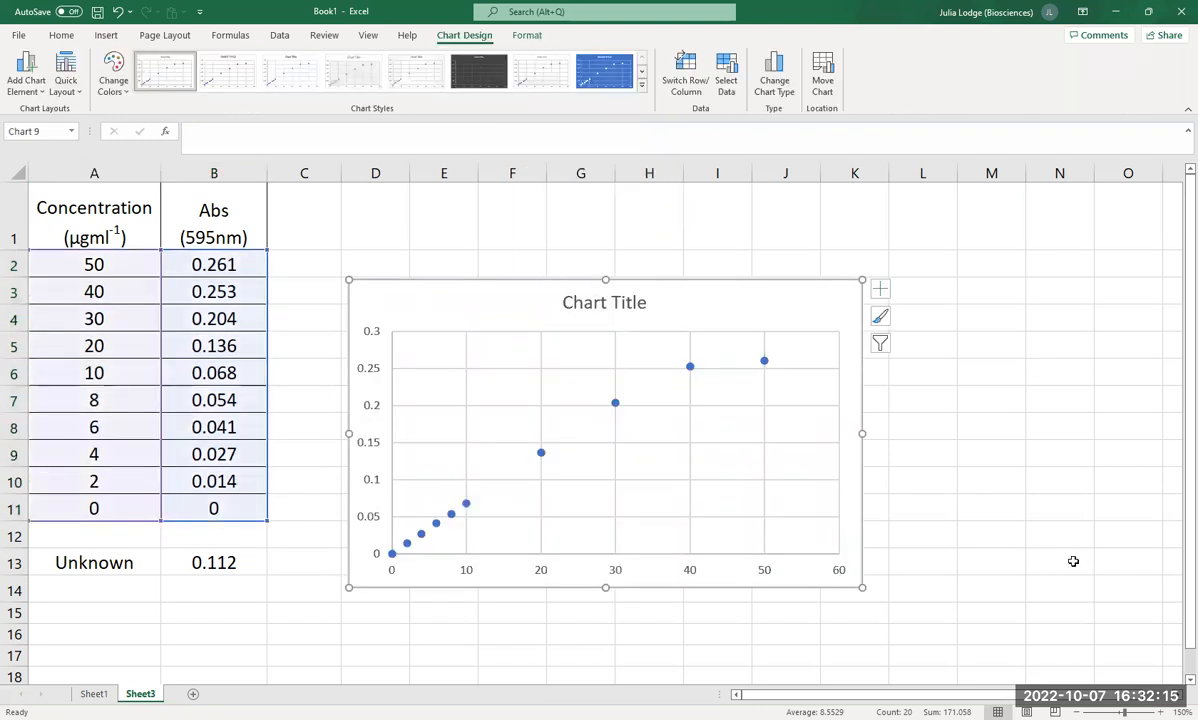
{"action": "left_click_drag", "start_coordinate": [604, 279], "coordinate": [607, 193]}
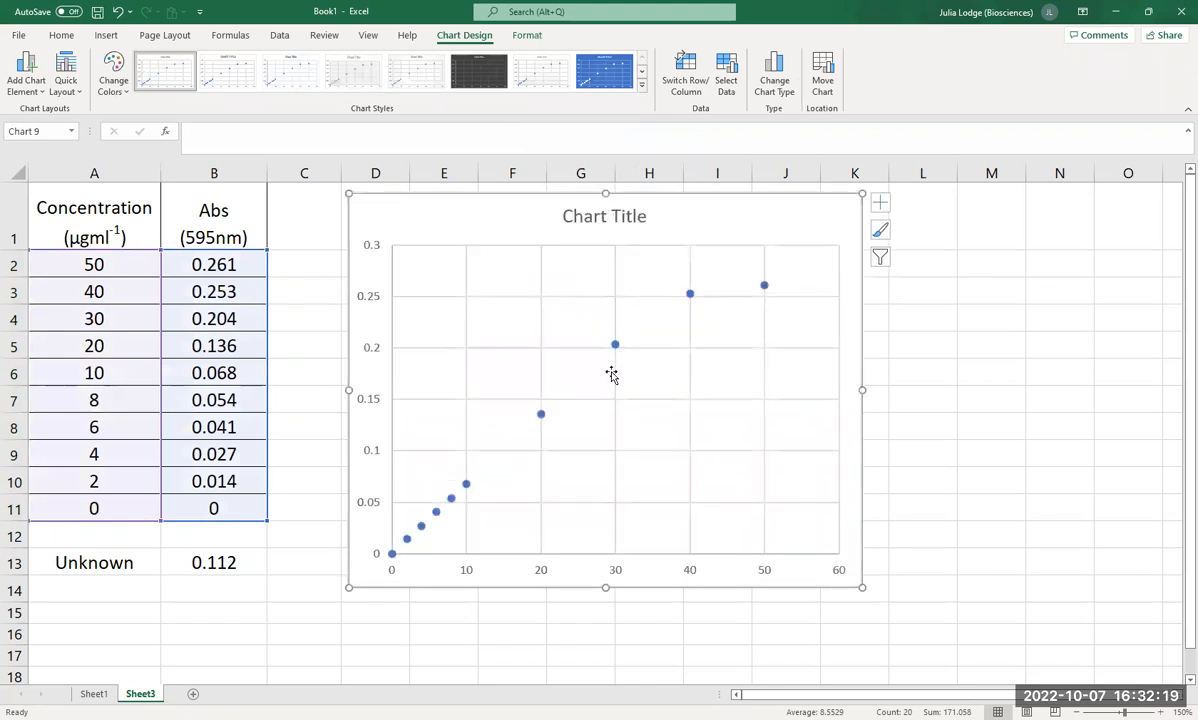
Step: Delete the chart title and add axis titles to the scatter chart
{"action": "left_click", "coordinate": [630, 217]}
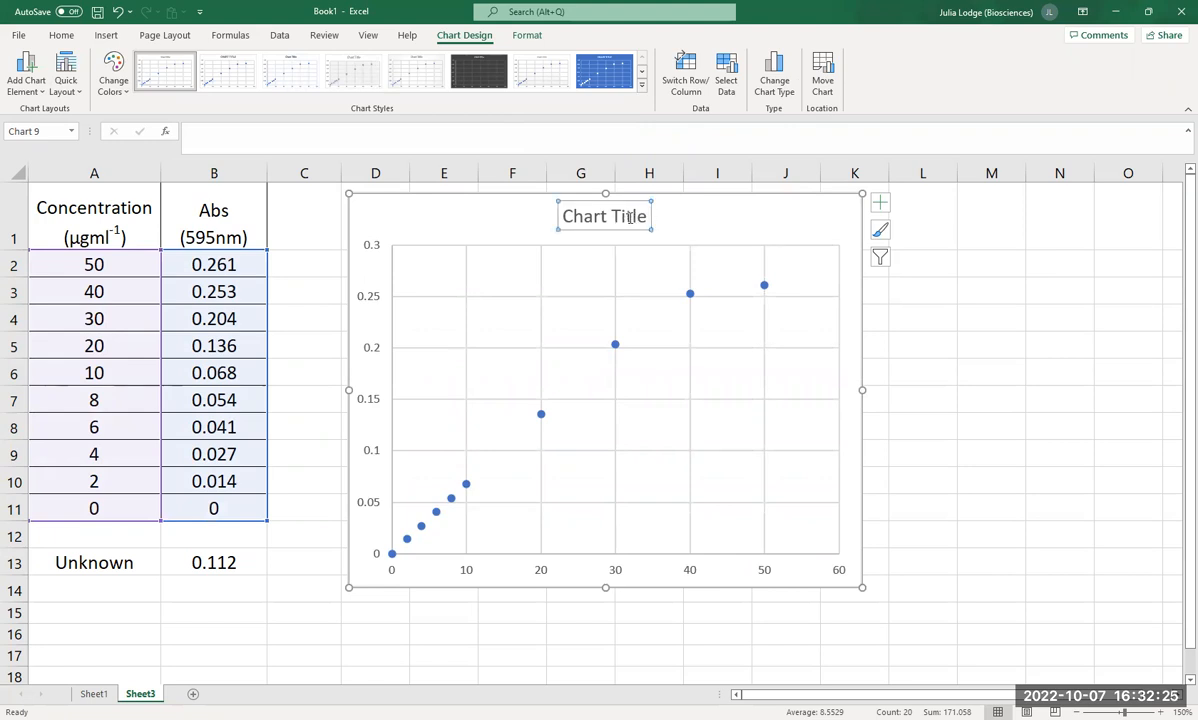
{"action": "key", "text": "Delete"}
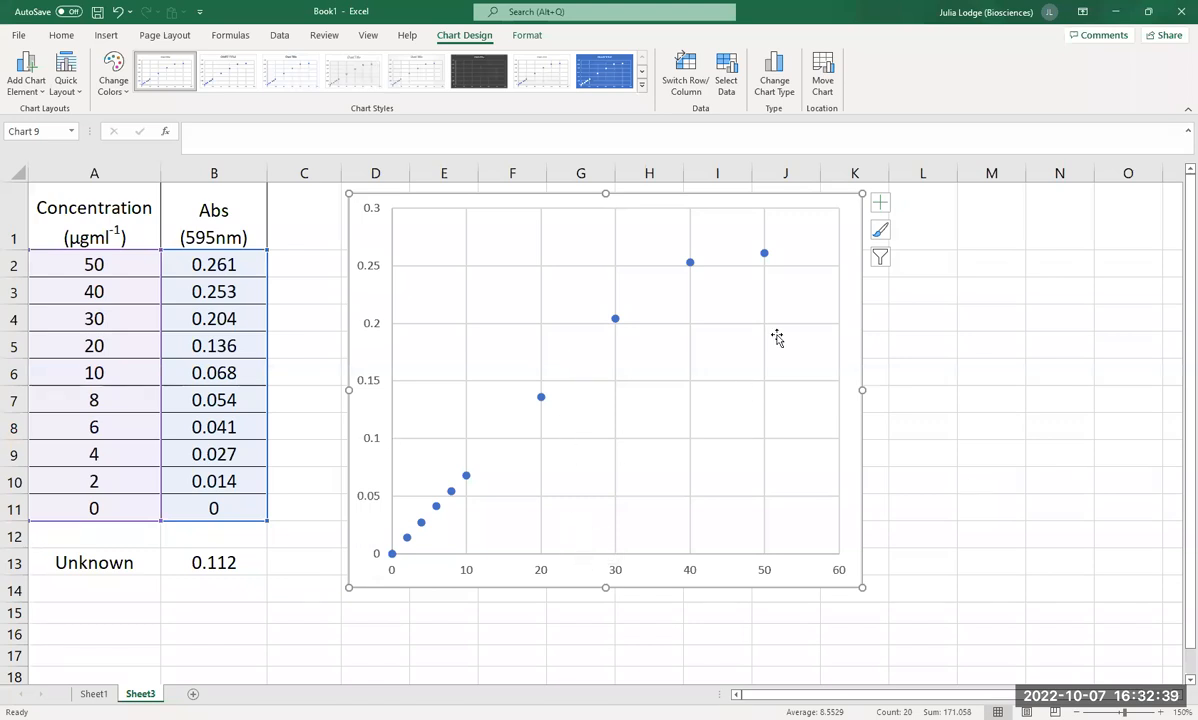
{"action": "left_click", "coordinate": [881, 204]}
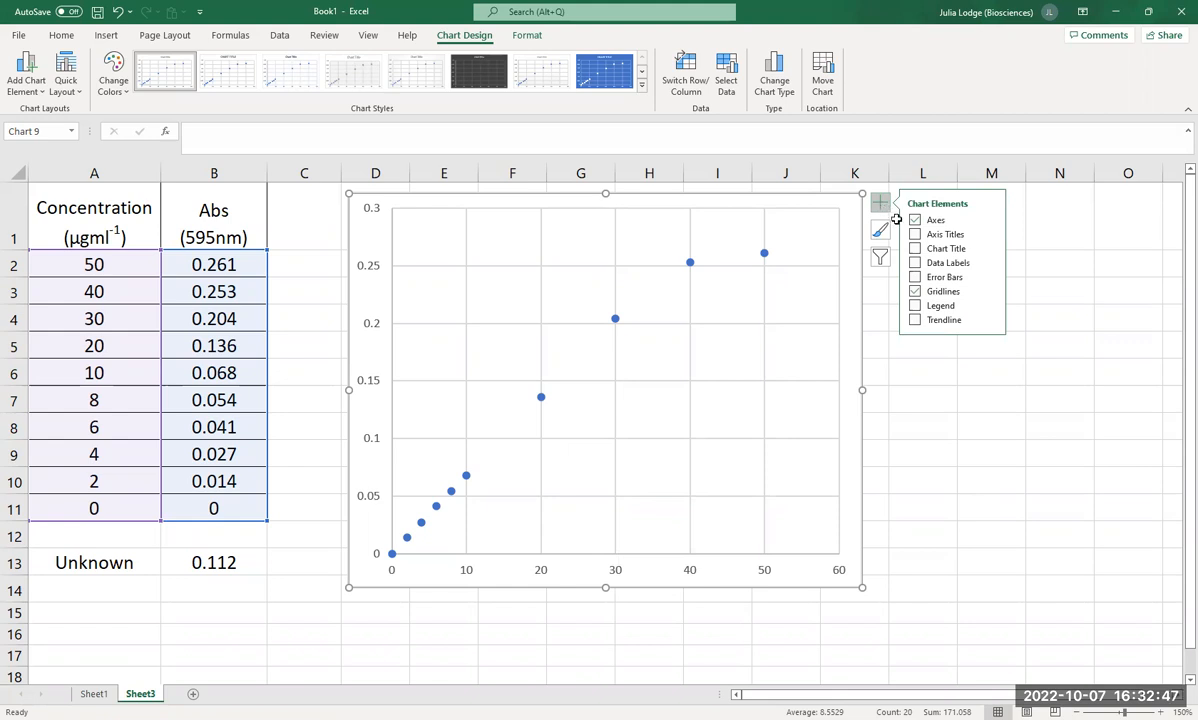
{"action": "left_click", "coordinate": [914, 234]}
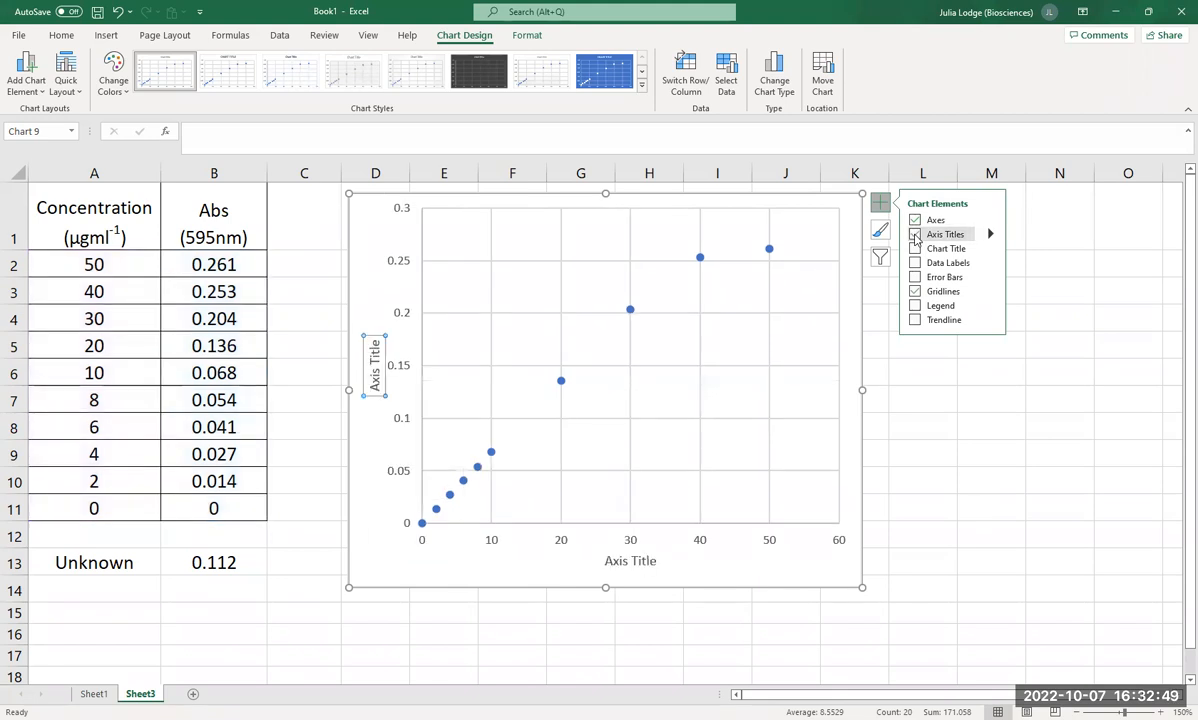
{"action": "left_click", "coordinate": [652, 637]}
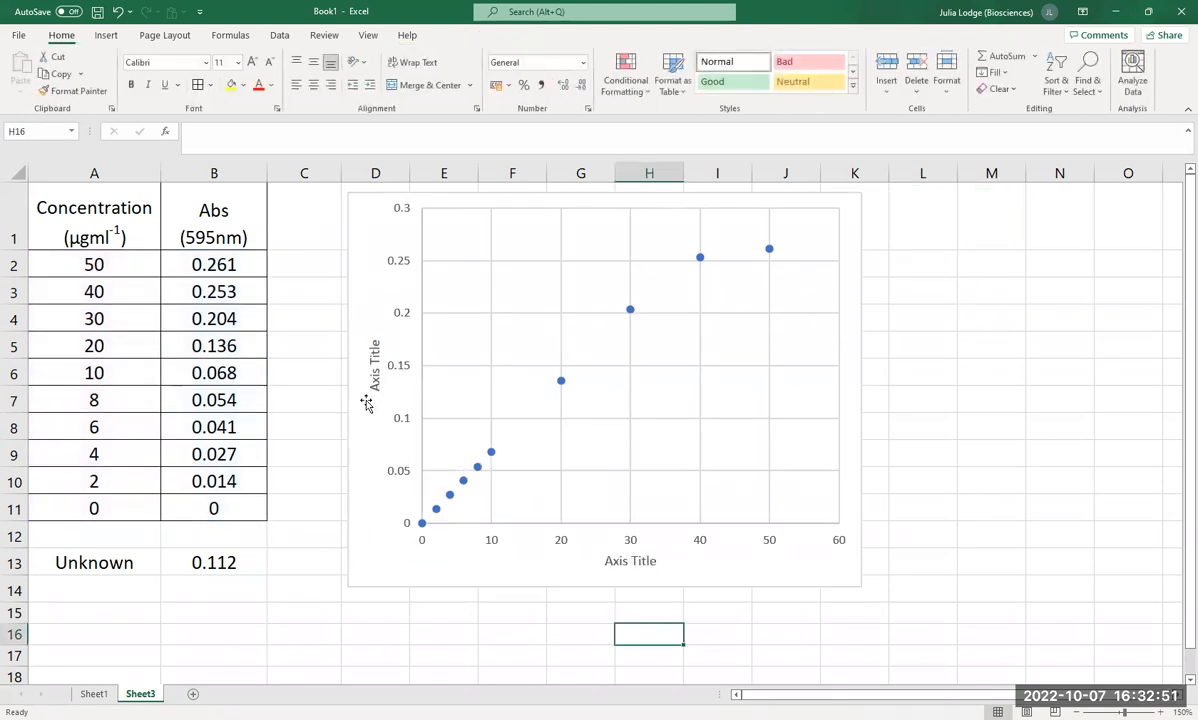
Step: Copy the header text from A1 and use it as the horizontal axis title, "Concentration (µgml-1)"
{"action": "left_click", "coordinate": [620, 560]}
{"action": "left_click", "coordinate": [291, 343]}
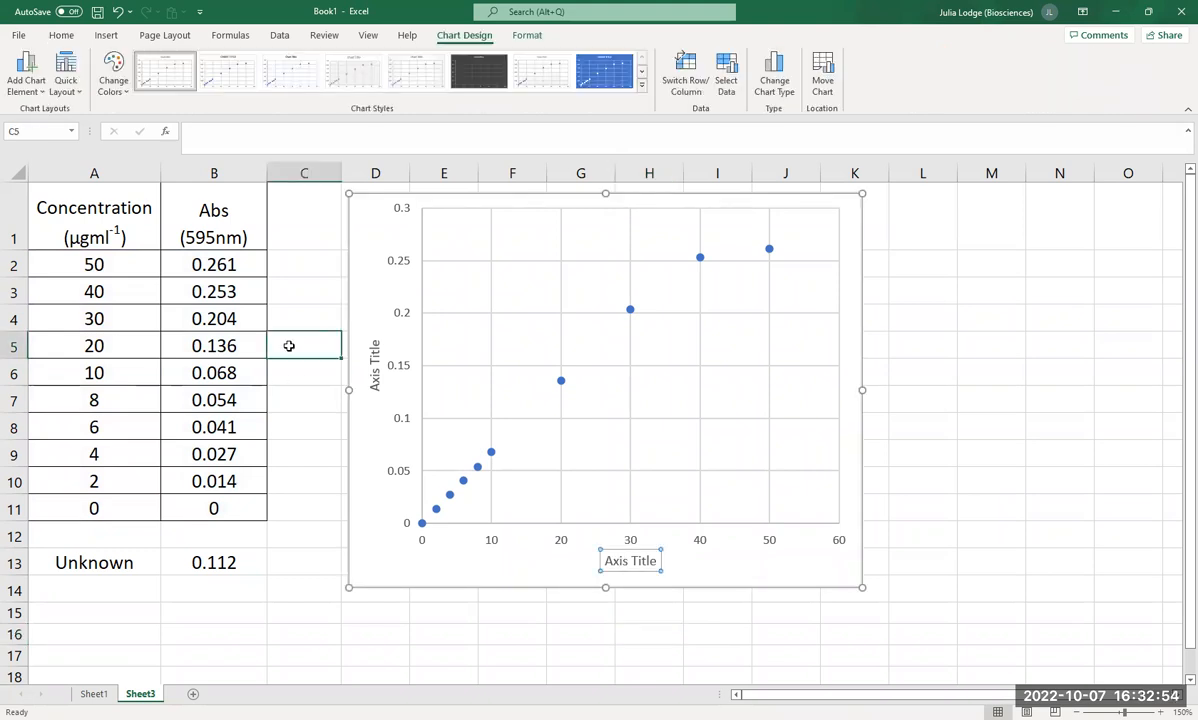
{"action": "left_click", "coordinate": [86, 217]}
{"action": "left_click_drag", "start_coordinate": [176, 124], "coordinate": [313, 124]}
{"action": "right_click", "coordinate": [267, 174]}
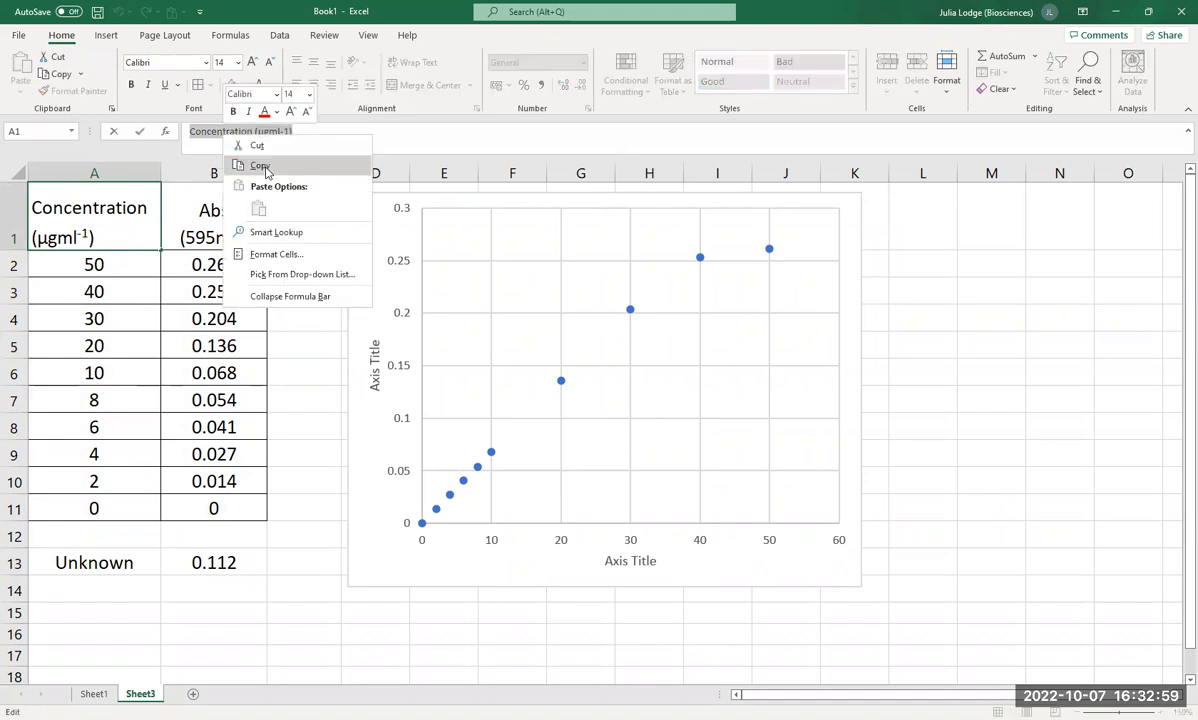
{"action": "left_click", "coordinate": [262, 166]}
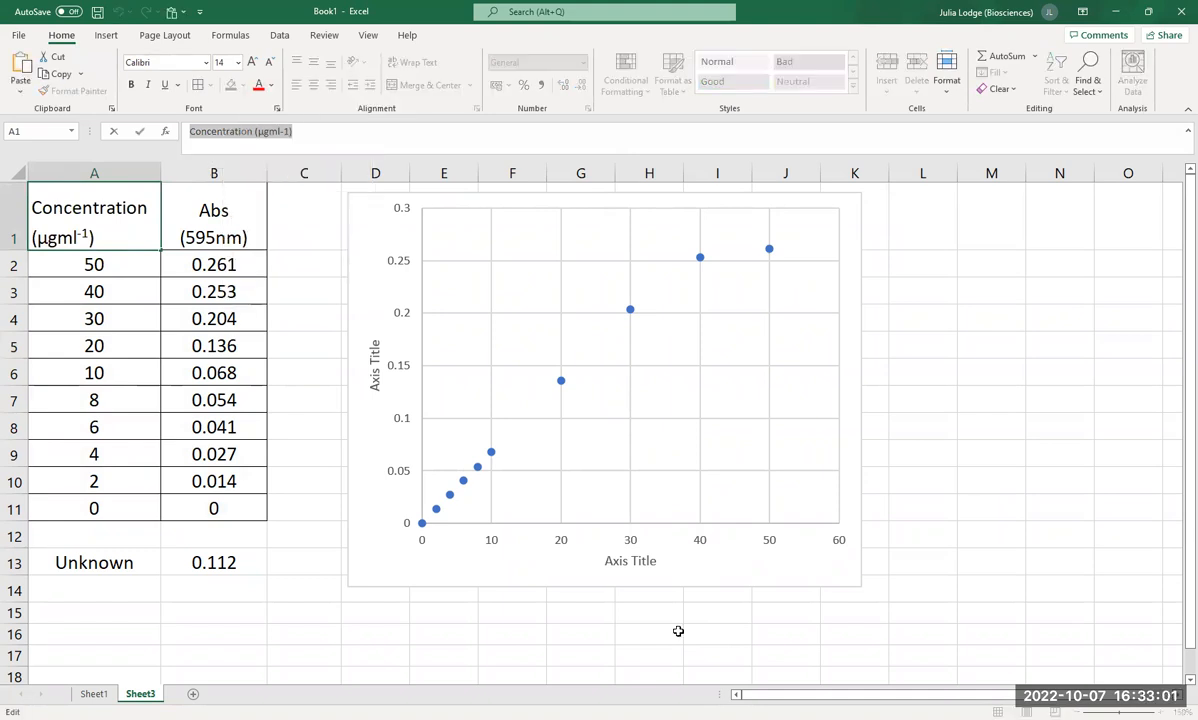
{"action": "left_click", "coordinate": [627, 561]}
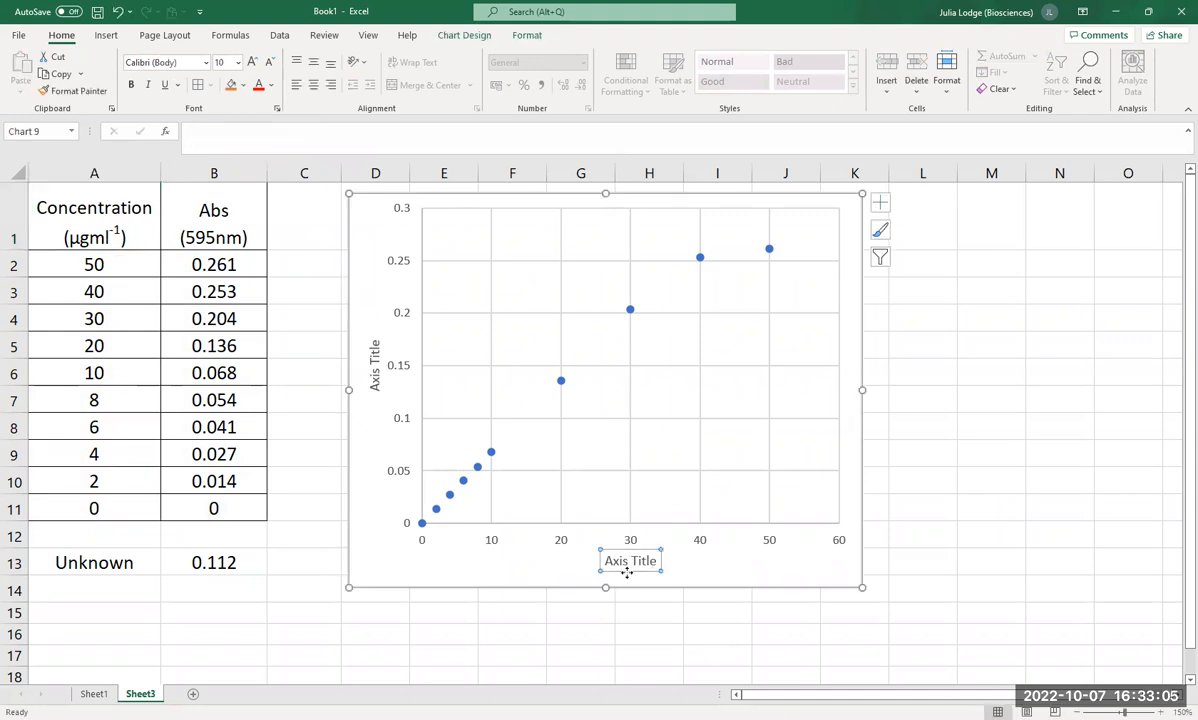
{"action": "left_click", "coordinate": [241, 132]}
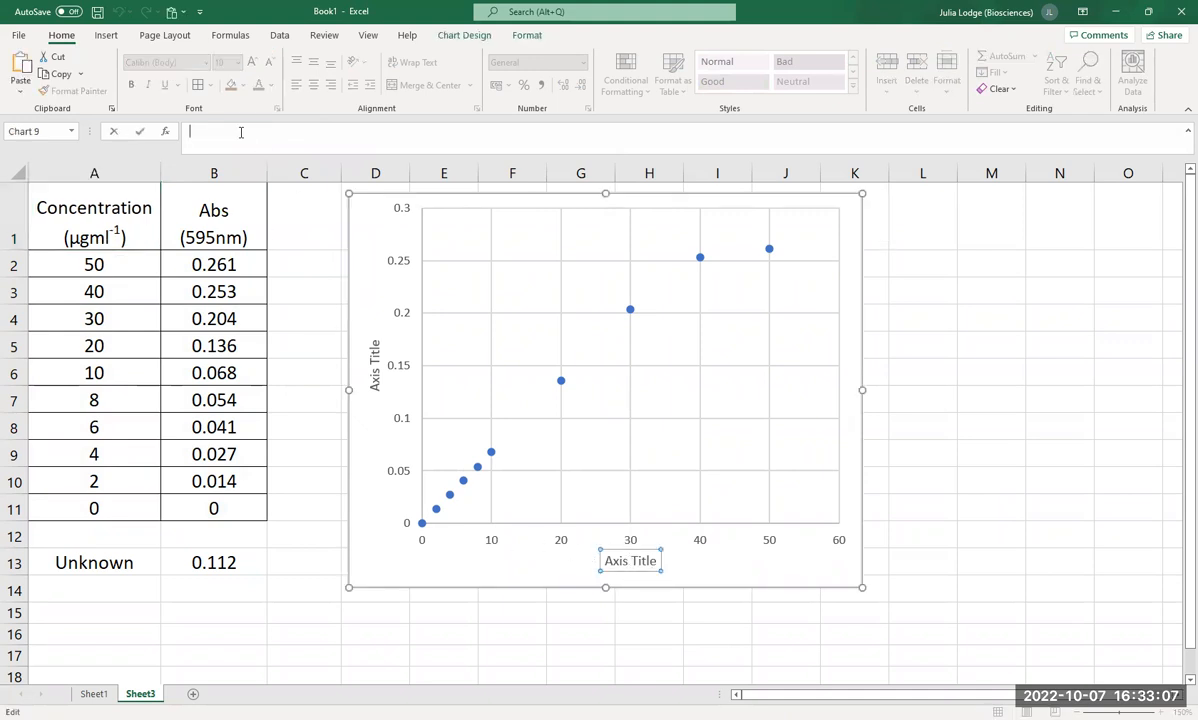
{"action": "key", "text": "ctrl+v"}
{"action": "left_click", "coordinate": [140, 131]}
{"action": "left_click", "coordinate": [645, 632]}
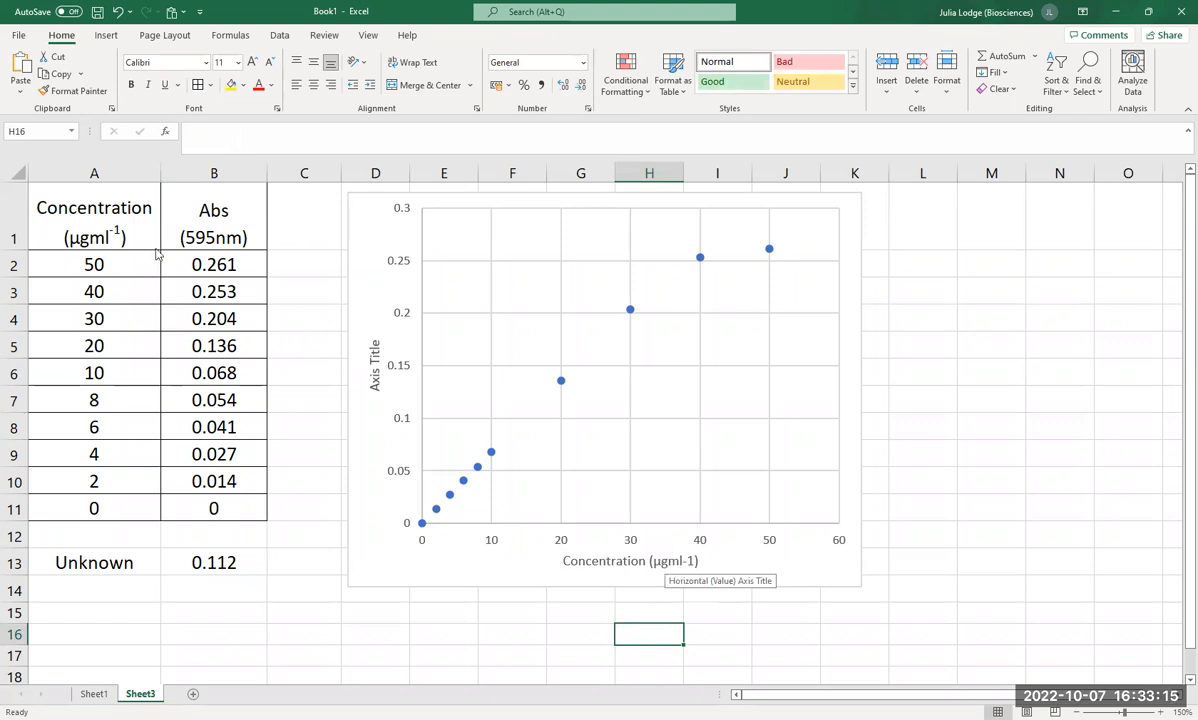
Step: Format the "-1" in the horizontal axis title as superscript
{"action": "left_click", "coordinate": [670, 562]}
{"action": "left_click", "coordinate": [683, 561]}
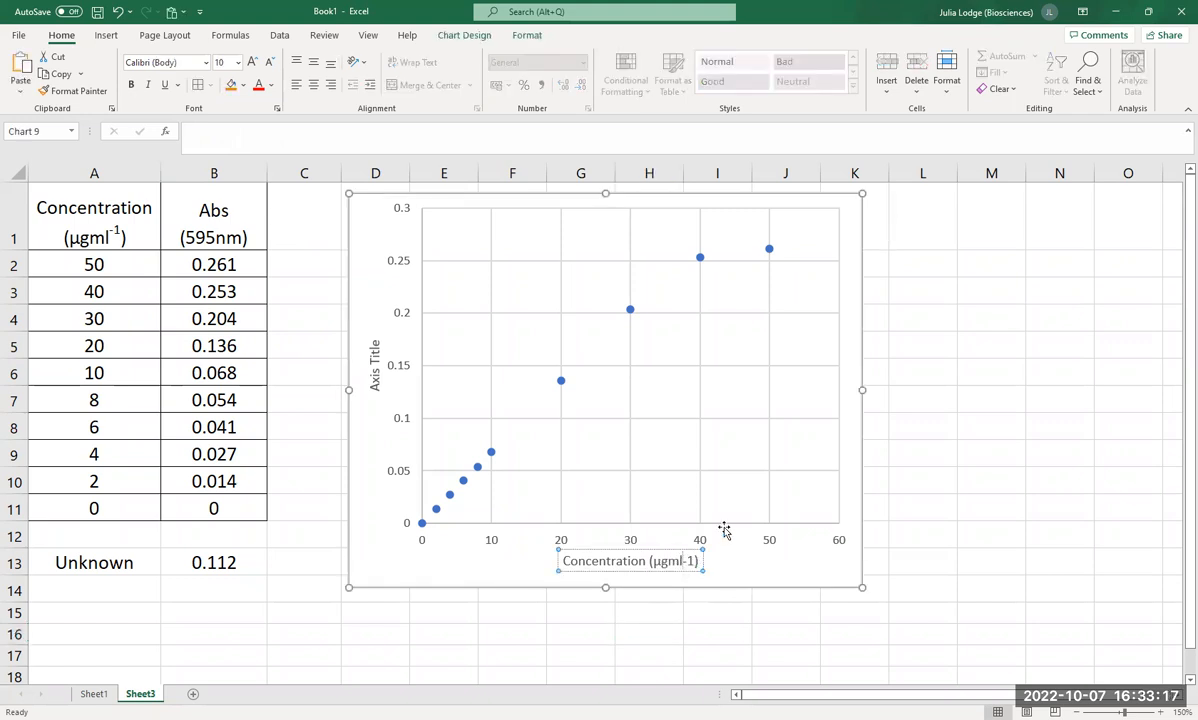
{"action": "left_click_drag", "start_coordinate": [682, 561], "coordinate": [697, 561]}
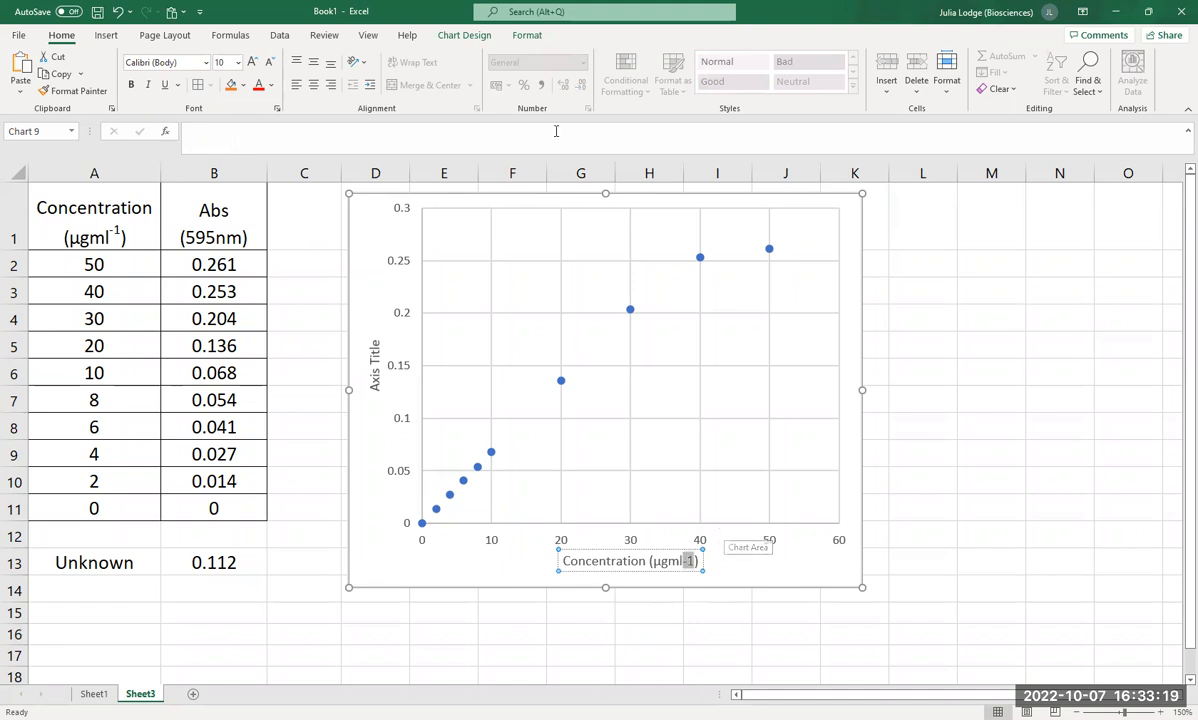
{"action": "left_click", "coordinate": [277, 108]}
{"action": "left_click", "coordinate": [489, 408]}
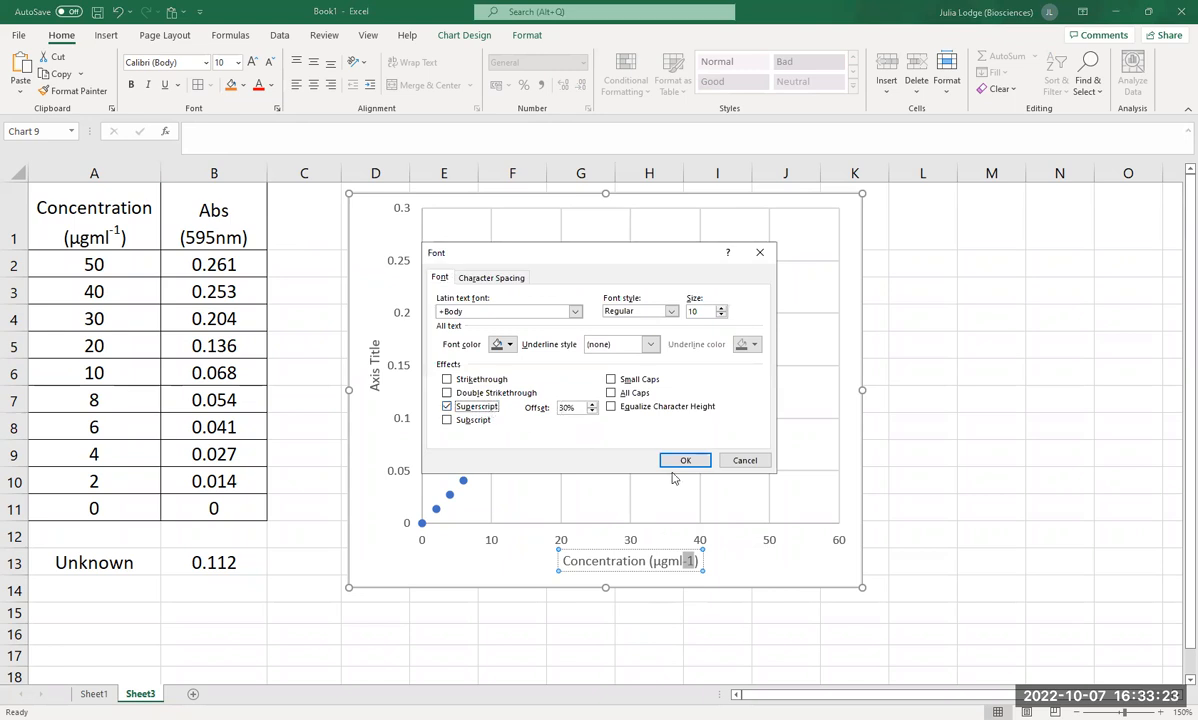
{"action": "left_click", "coordinate": [685, 460]}
{"action": "left_click", "coordinate": [717, 634]}
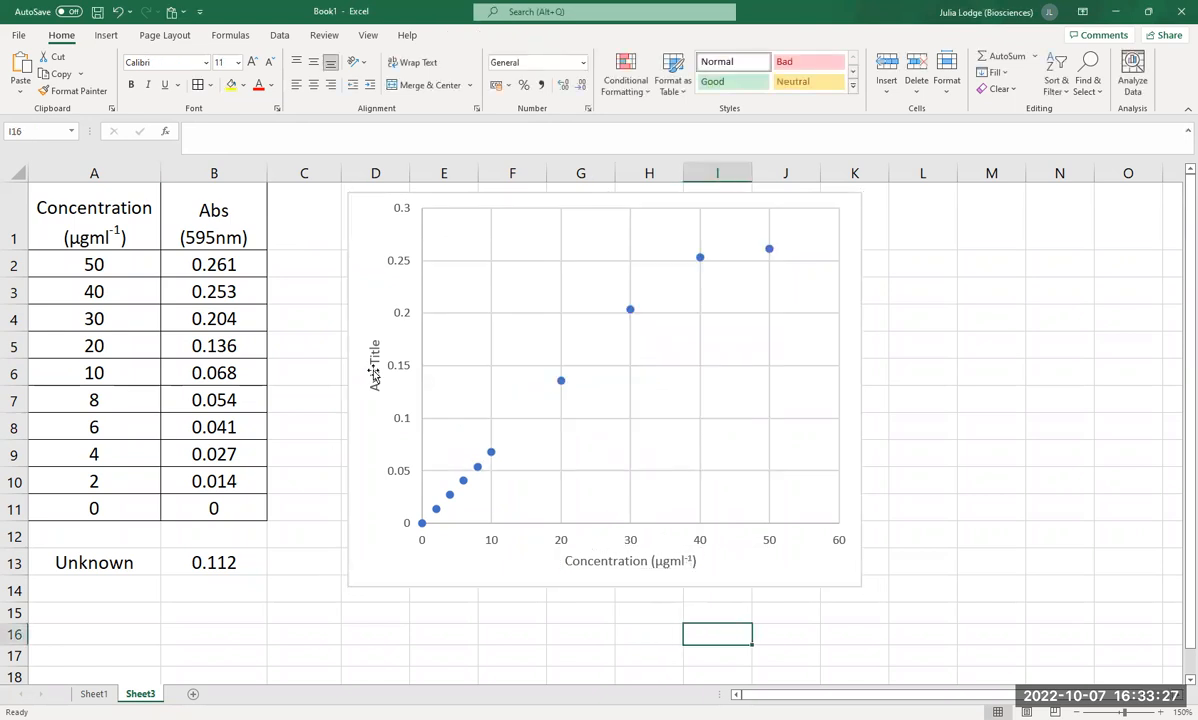
Step: Set the vertical axis title to "Abs (595nm)"
{"action": "left_click", "coordinate": [377, 370]}
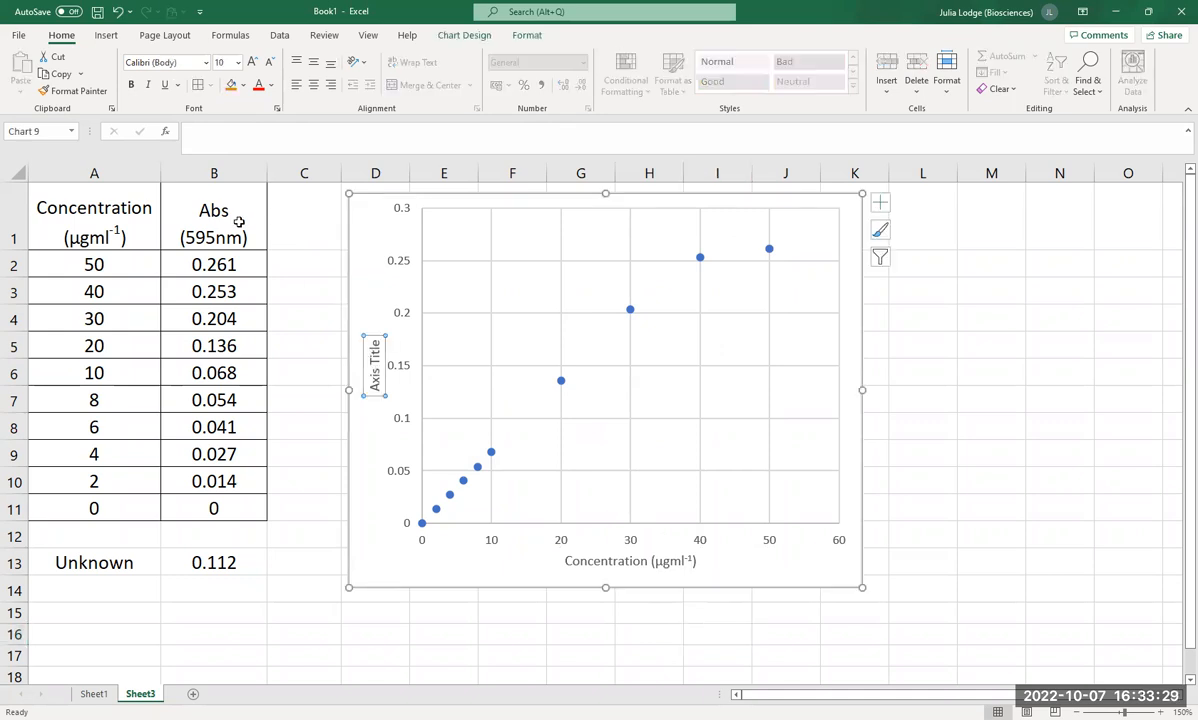
{"action": "left_click", "coordinate": [205, 136]}
{"action": "type", "text": "Ab"}
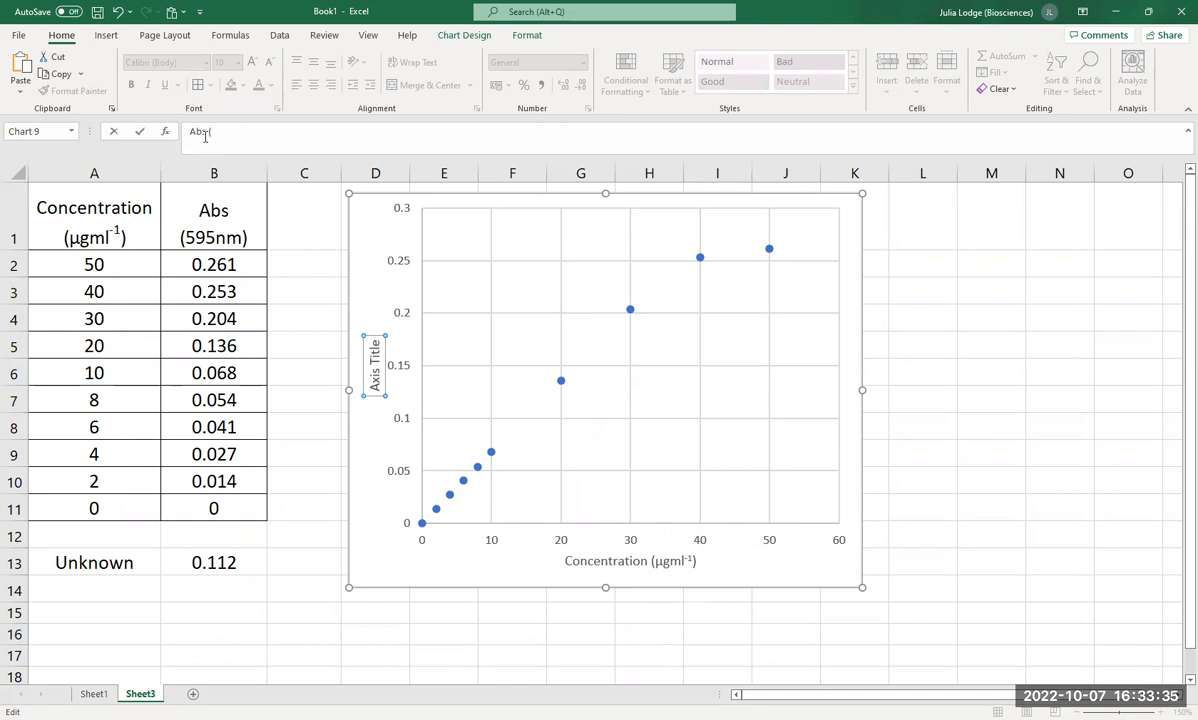
{"action": "type", "text": "s(595nm)"}
{"action": "left_click", "coordinate": [205, 134]}
{"action": "key", "text": "Return"}
{"action": "left_click", "coordinate": [540, 651]}
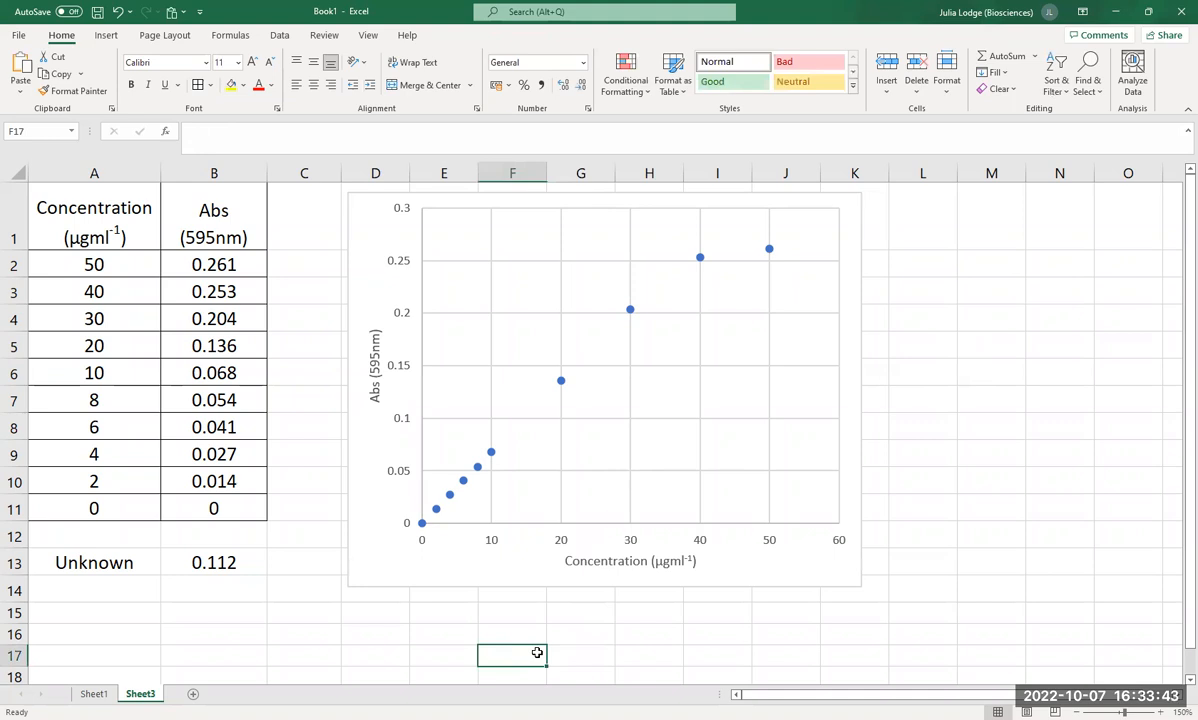
Step: Add minor gridlines for both the horizontal and the vertical axis of the scatter chart
{"action": "right_click", "coordinate": [561, 547]}
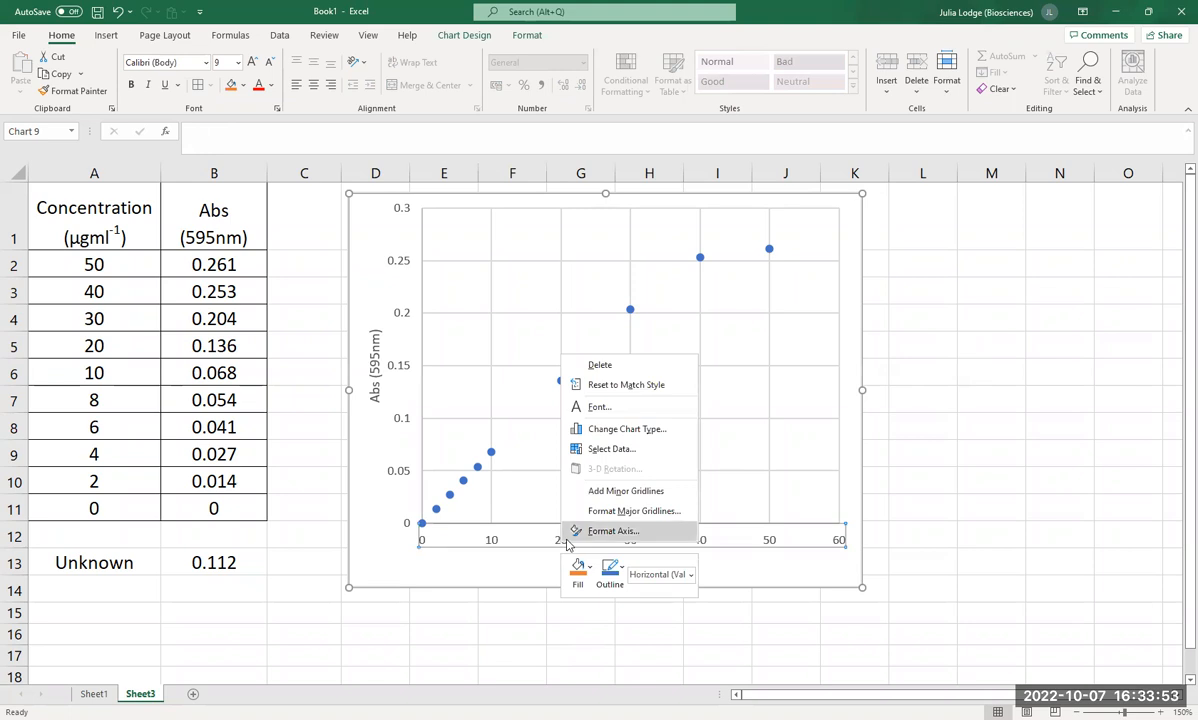
{"action": "left_click", "coordinate": [624, 492]}
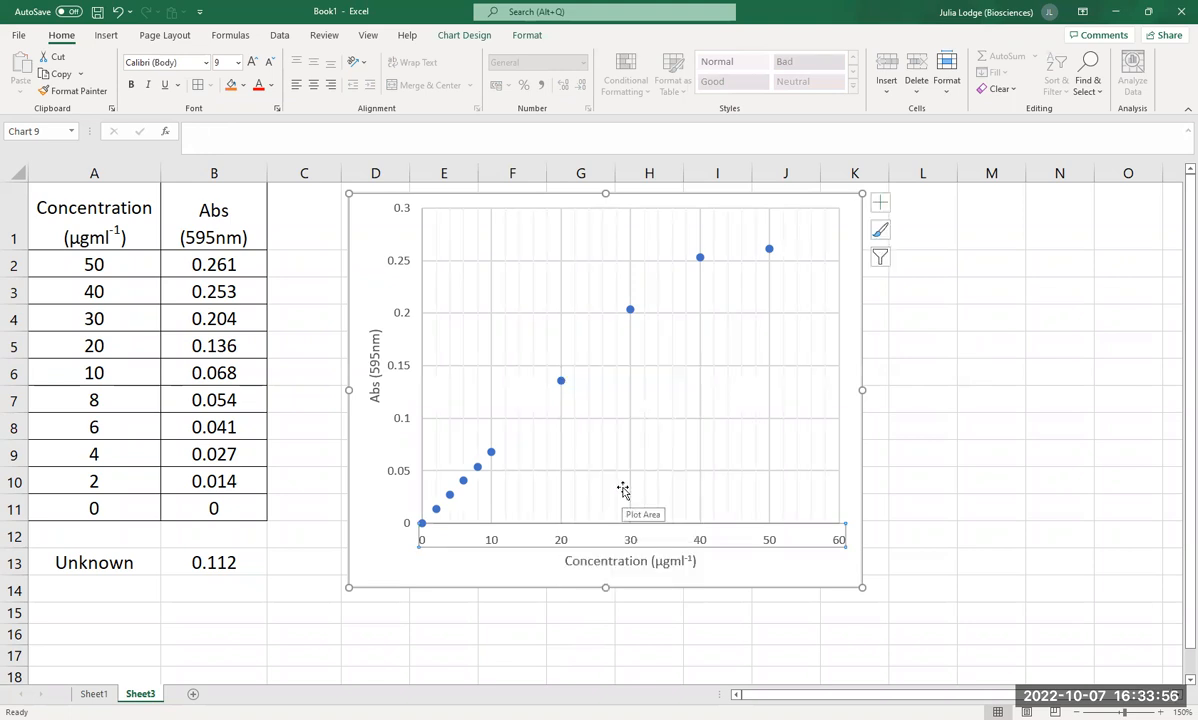
{"action": "right_click", "coordinate": [401, 373]}
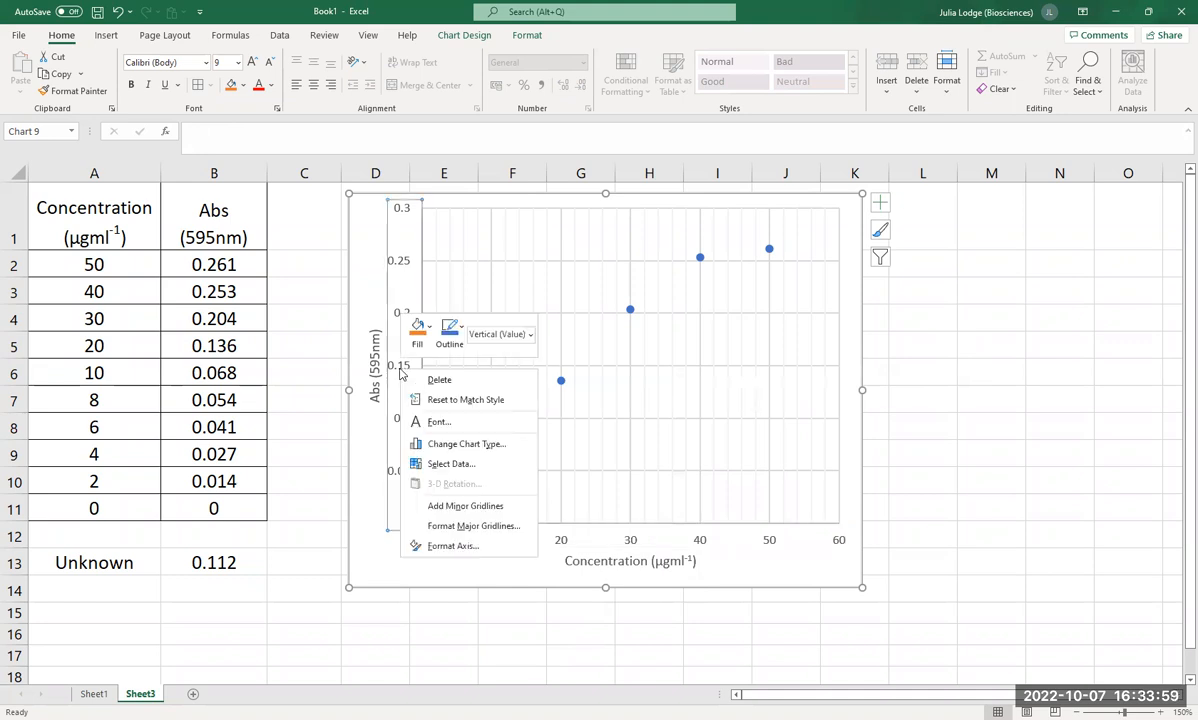
{"action": "left_click", "coordinate": [447, 507]}
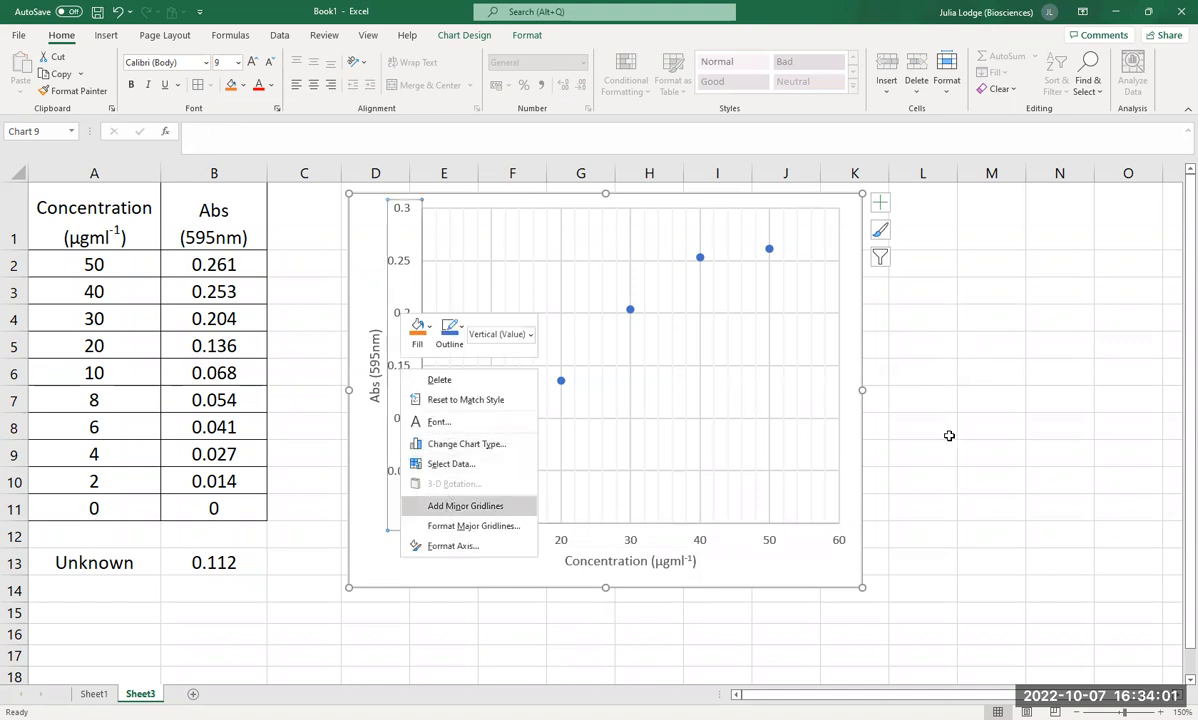
{"action": "left_click", "coordinate": [995, 521]}
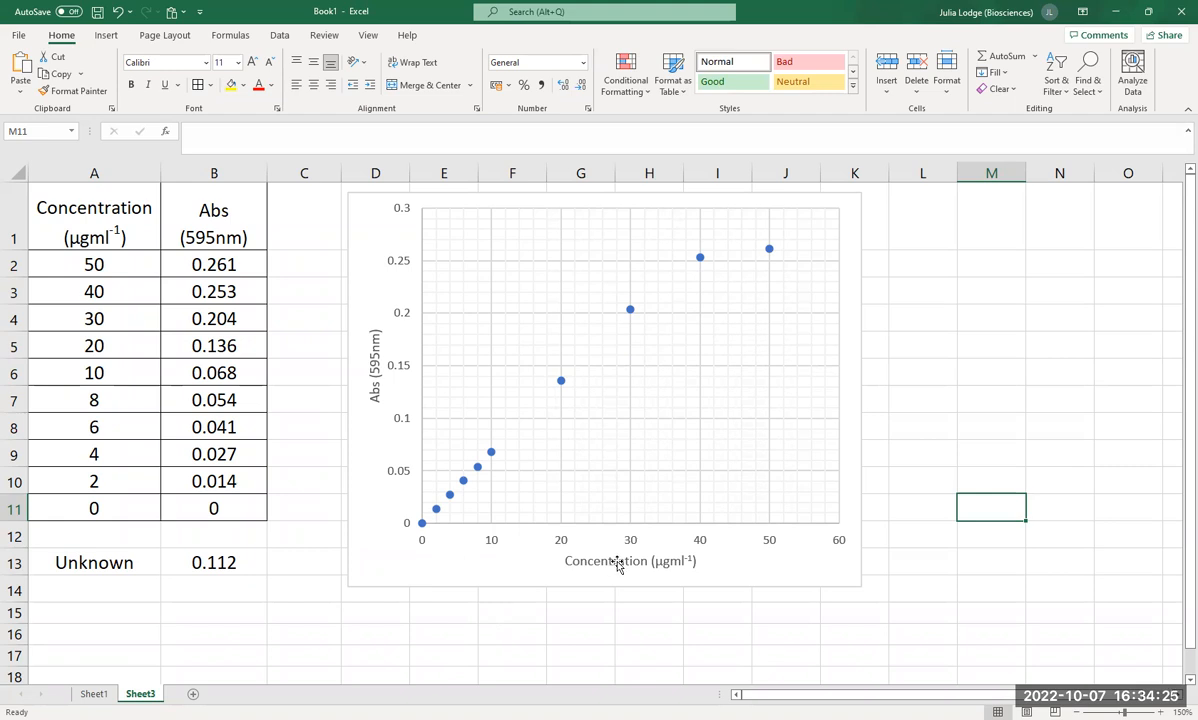
Step: Draw a straight line about 7.44 cm high and 7.09 cm wide from the origin through the linear points, and move it off the chart
{"action": "left_click", "coordinate": [107, 36]}
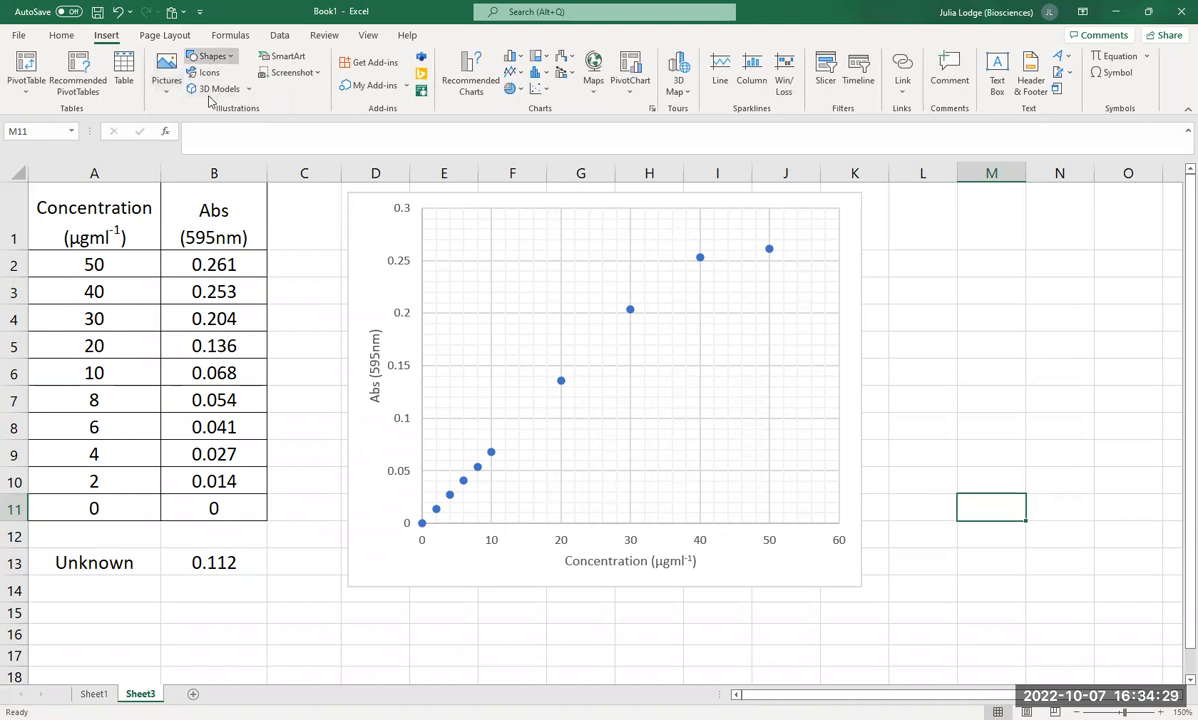
{"action": "left_click", "coordinate": [211, 58]}
{"action": "left_click", "coordinate": [198, 199]}
{"action": "mouse_move", "coordinate": [425, 519]}
{"action": "left_mouse_down"}
{"action": "mouse_move", "coordinate": [634, 300]}
{"action": "mouse_move", "coordinate": [678, 207]}
{"action": "mouse_move", "coordinate": [711, 227]}
{"action": "left_mouse_up"}
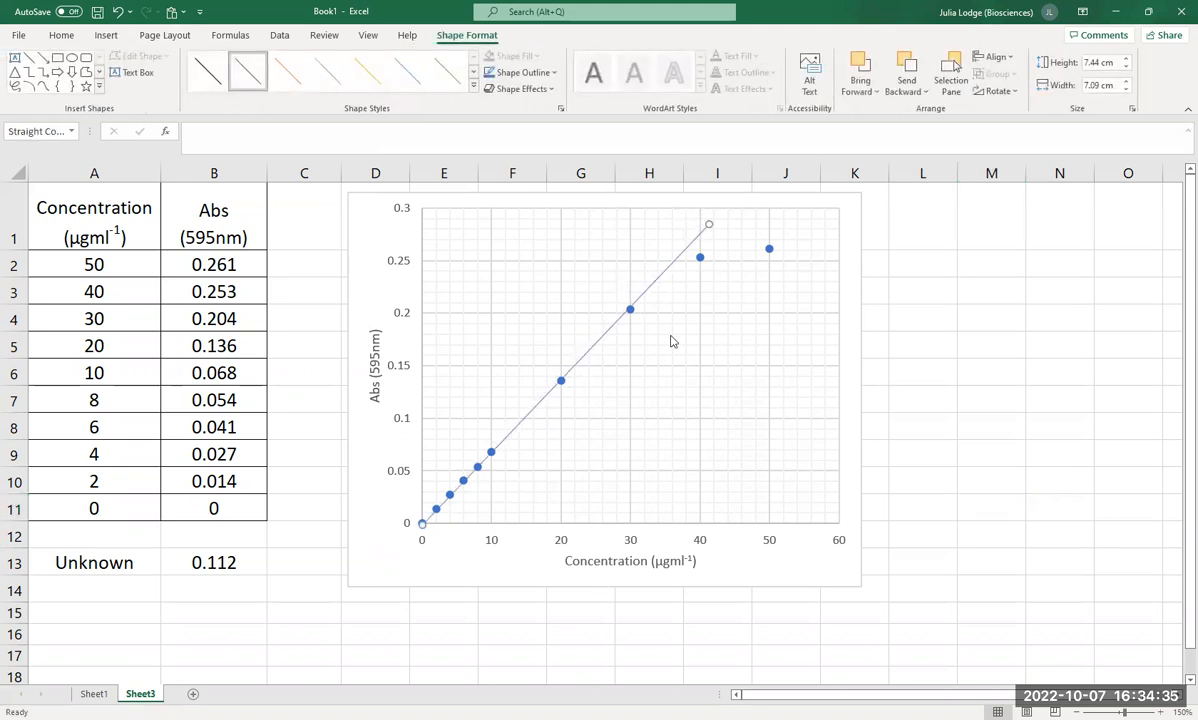
{"action": "left_click_drag", "start_coordinate": [601, 337], "coordinate": [596, 345]}
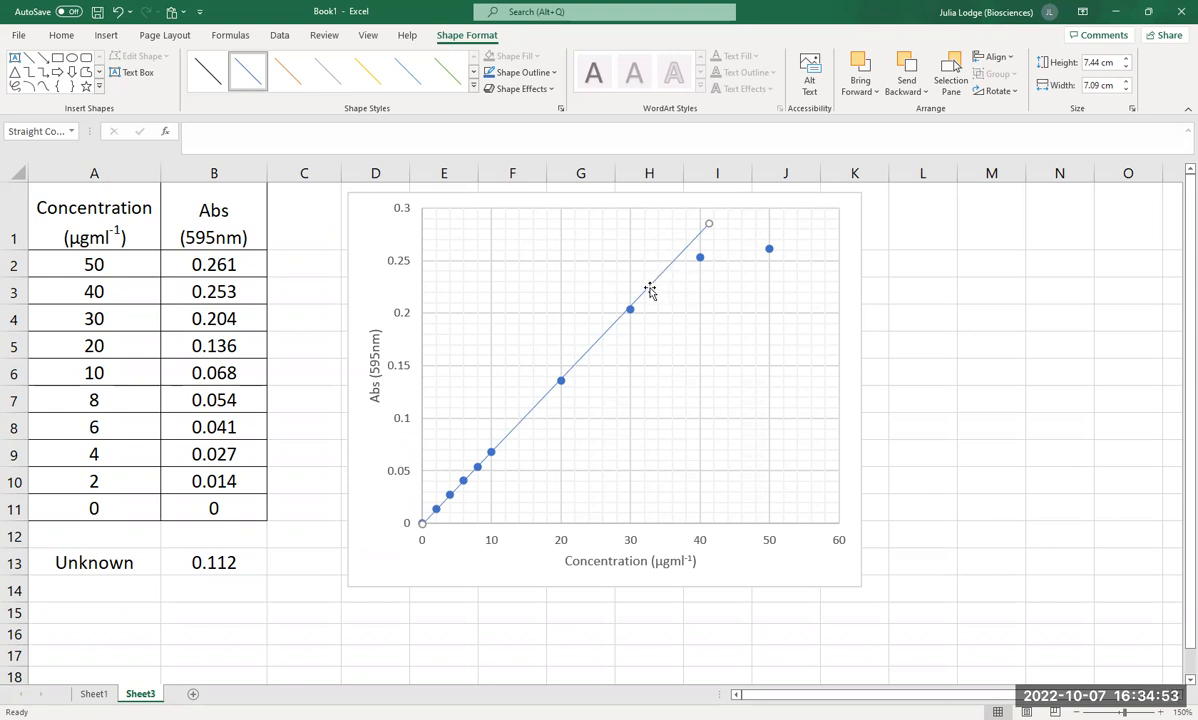
{"action": "left_click_drag", "start_coordinate": [644, 294], "coordinate": [1096, 410]}
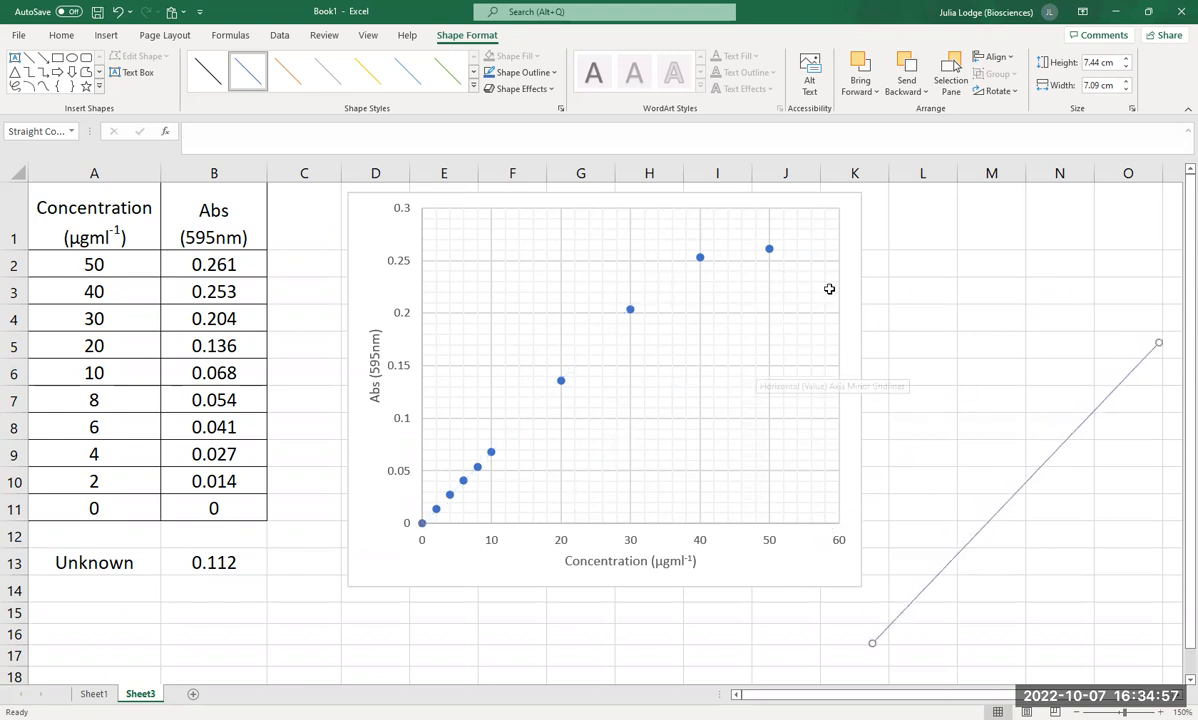
Step: Add a linear trendline to the full data series and show its formatting options
{"action": "left_click", "coordinate": [862, 210]}
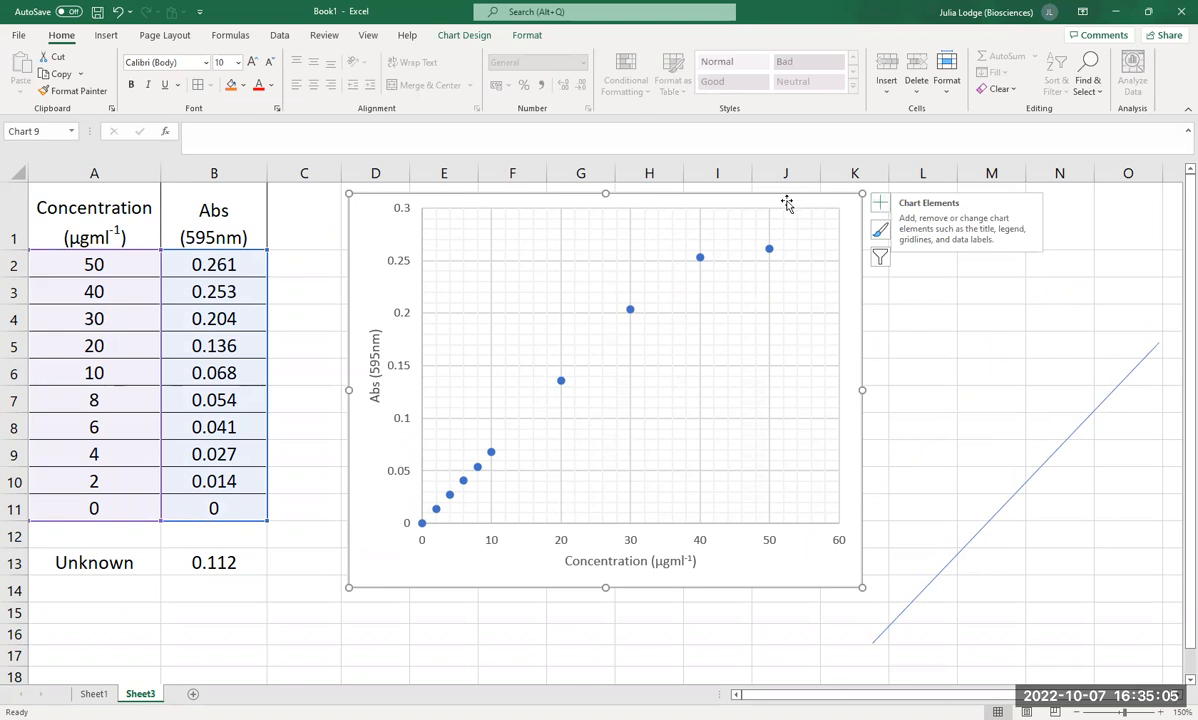
{"action": "left_click", "coordinate": [880, 203]}
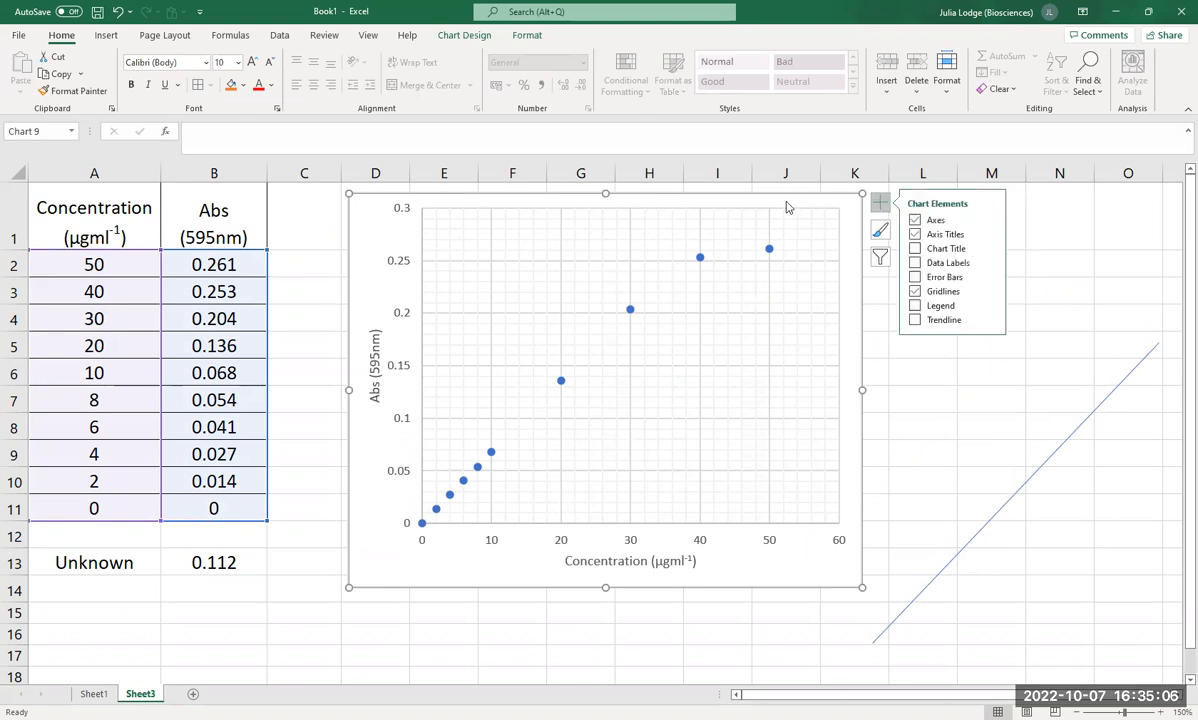
{"action": "left_click", "coordinate": [990, 320]}
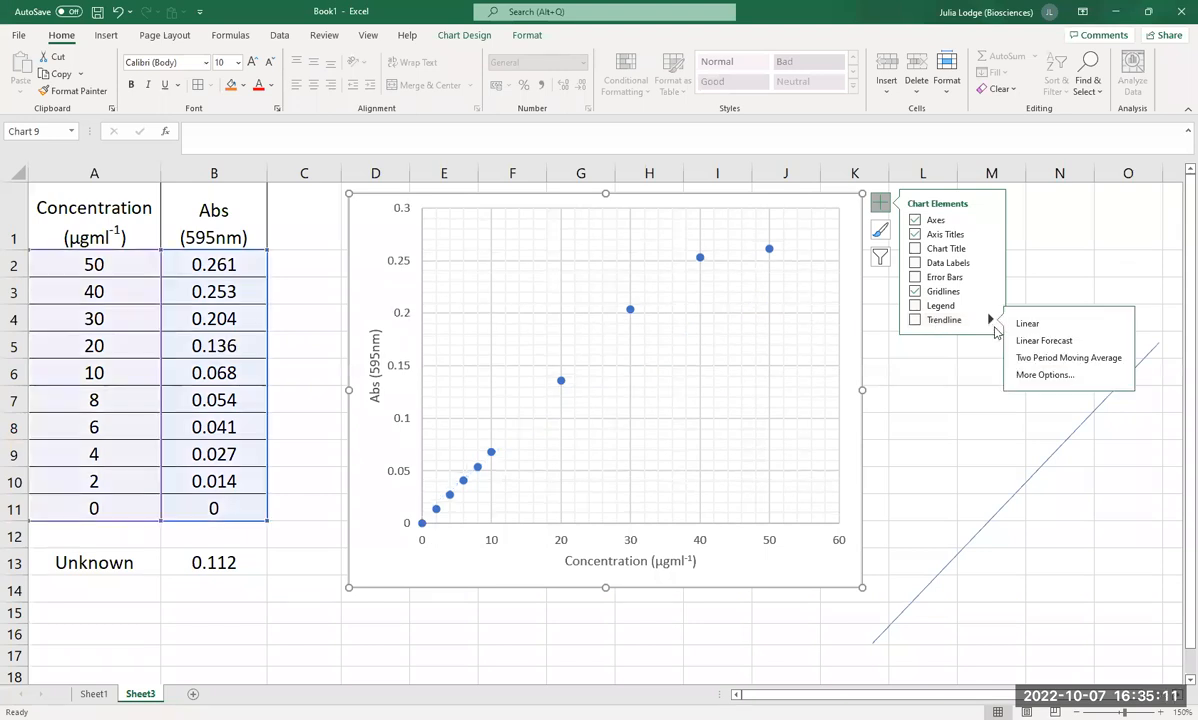
{"action": "left_click", "coordinate": [1042, 376]}
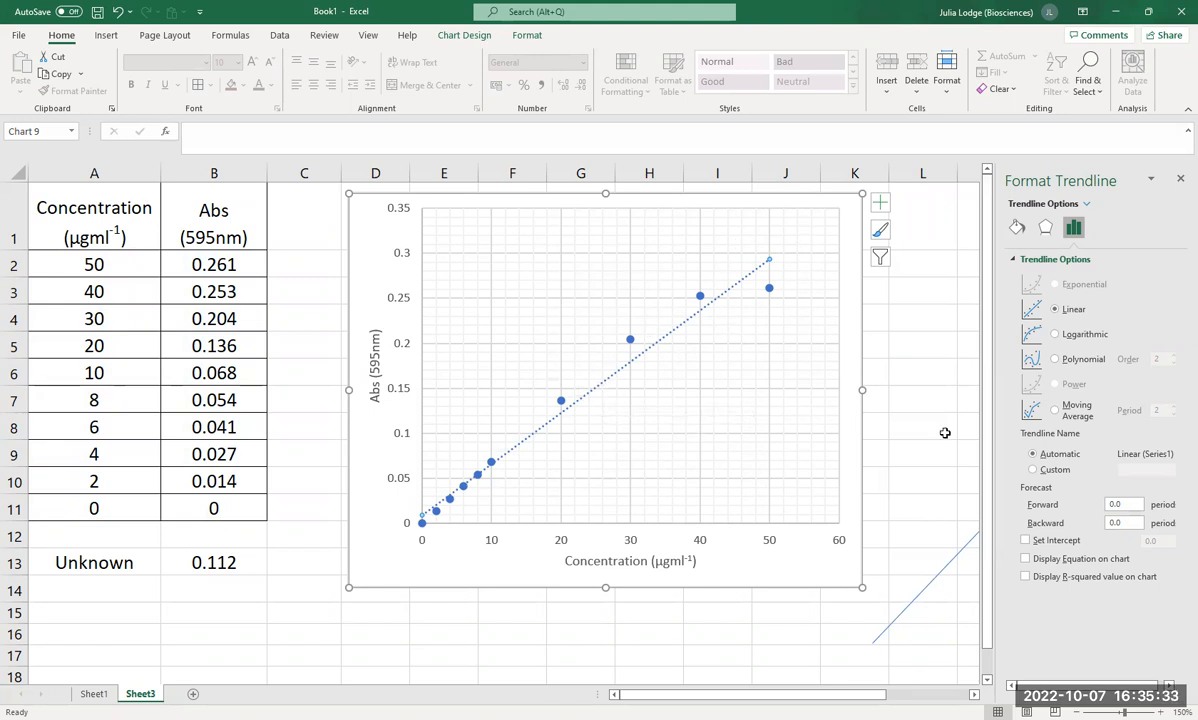
Step: Delete the linear trendline from the scatter chart
{"action": "double_click", "coordinate": [708, 303]}
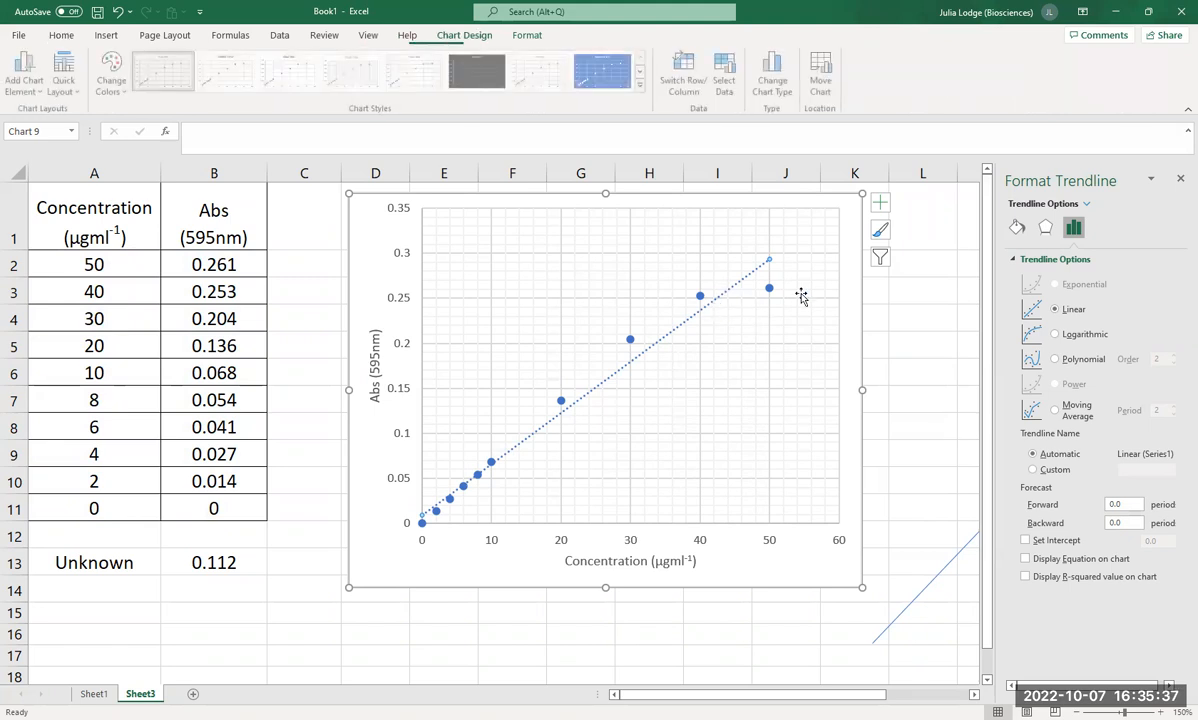
{"action": "left_click", "coordinate": [919, 370]}
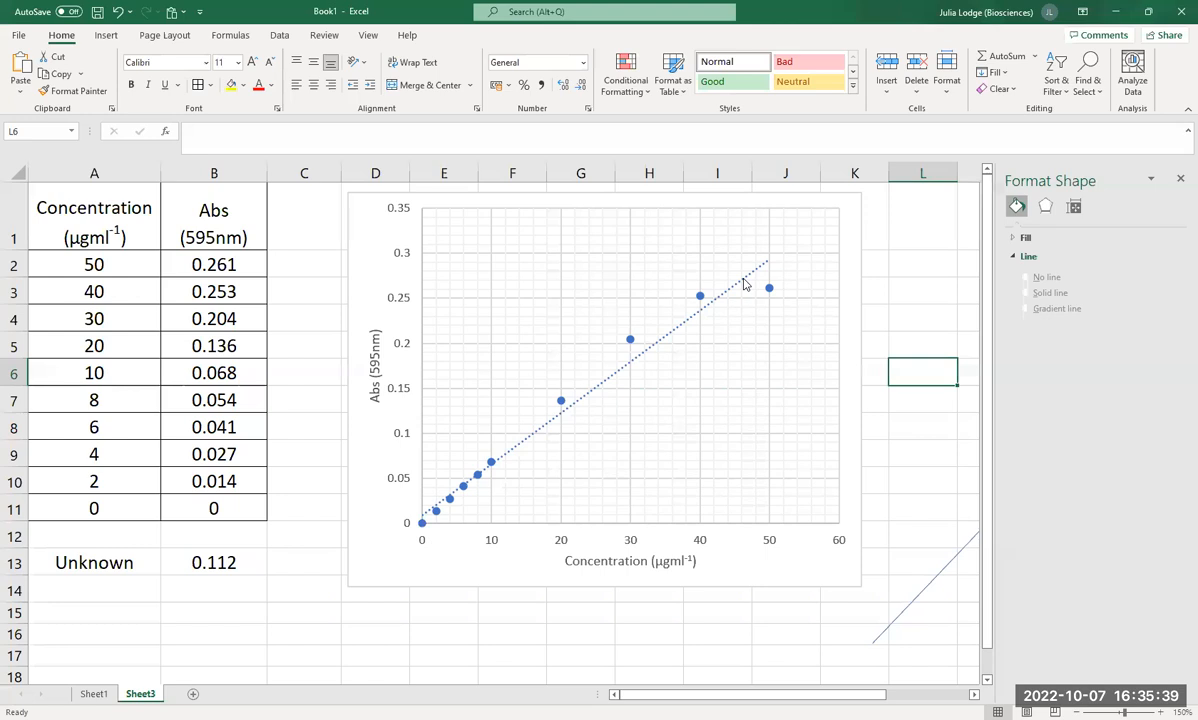
{"action": "left_click", "coordinate": [744, 285]}
{"action": "key", "text": "Delete"}
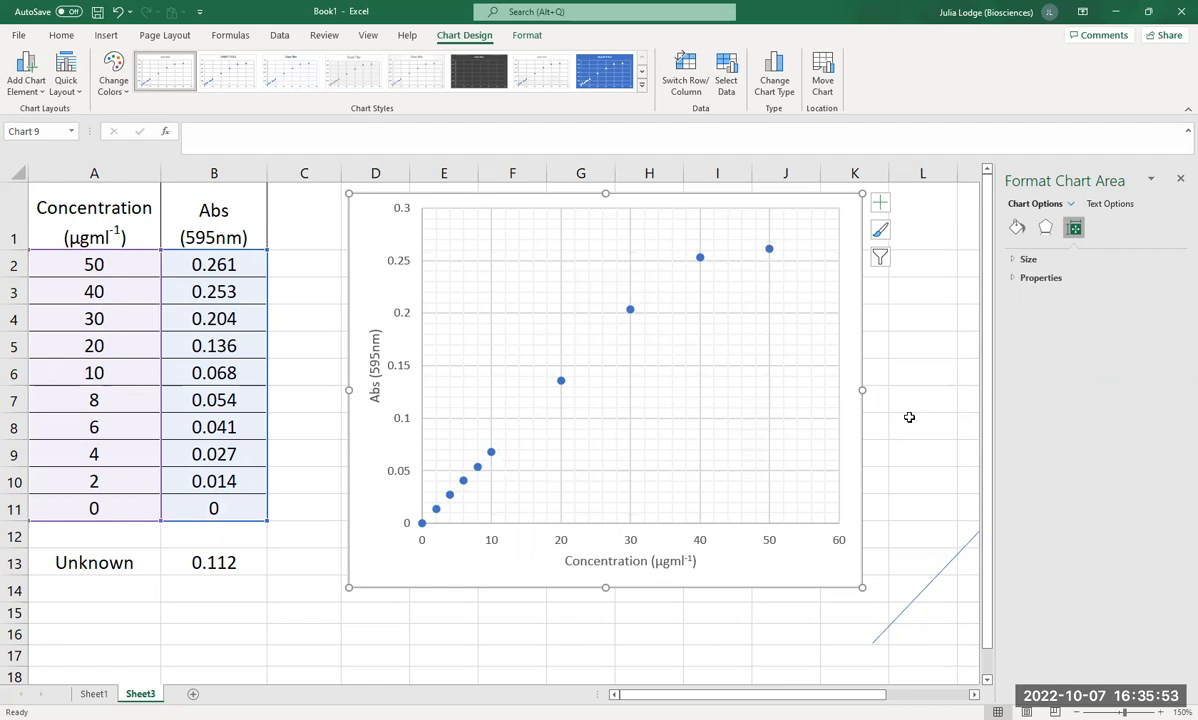
Step: Start a second data series for the linear part of the curve, using A4:A11 as its X values
{"action": "left_click", "coordinate": [305, 319]}
{"action": "left_click_drag", "start_coordinate": [87, 318], "coordinate": [199, 507]}
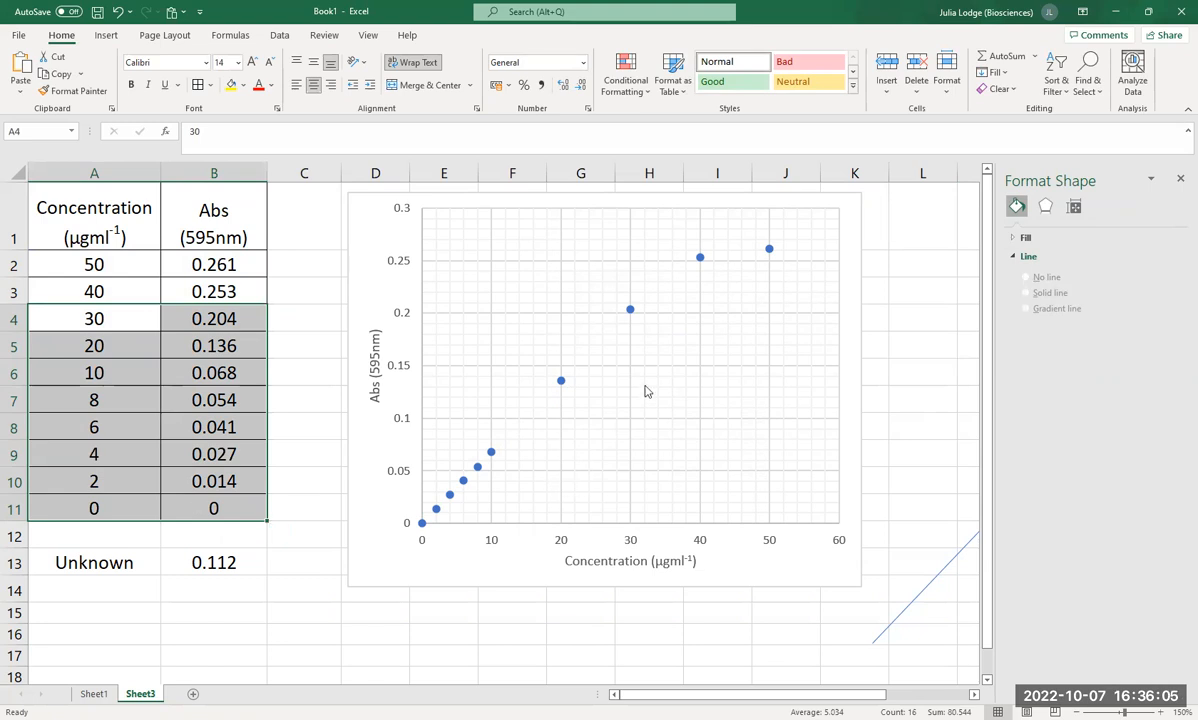
{"action": "left_click", "coordinate": [645, 391]}
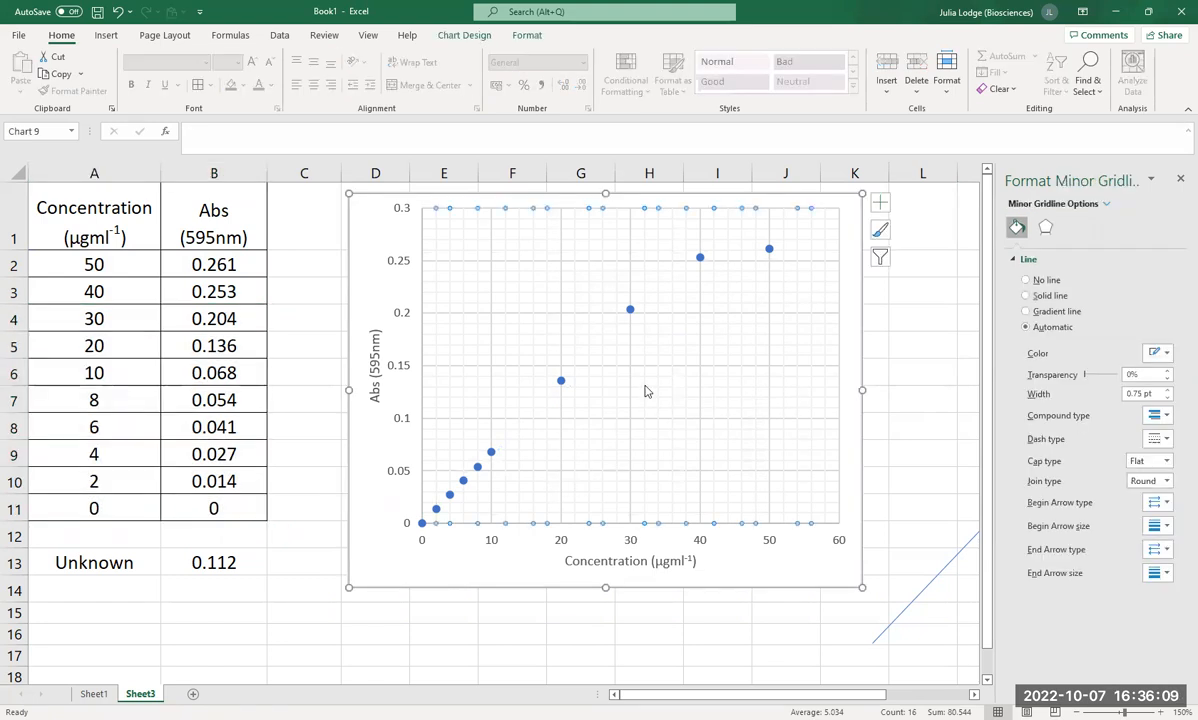
{"action": "right_click", "coordinate": [645, 391]}
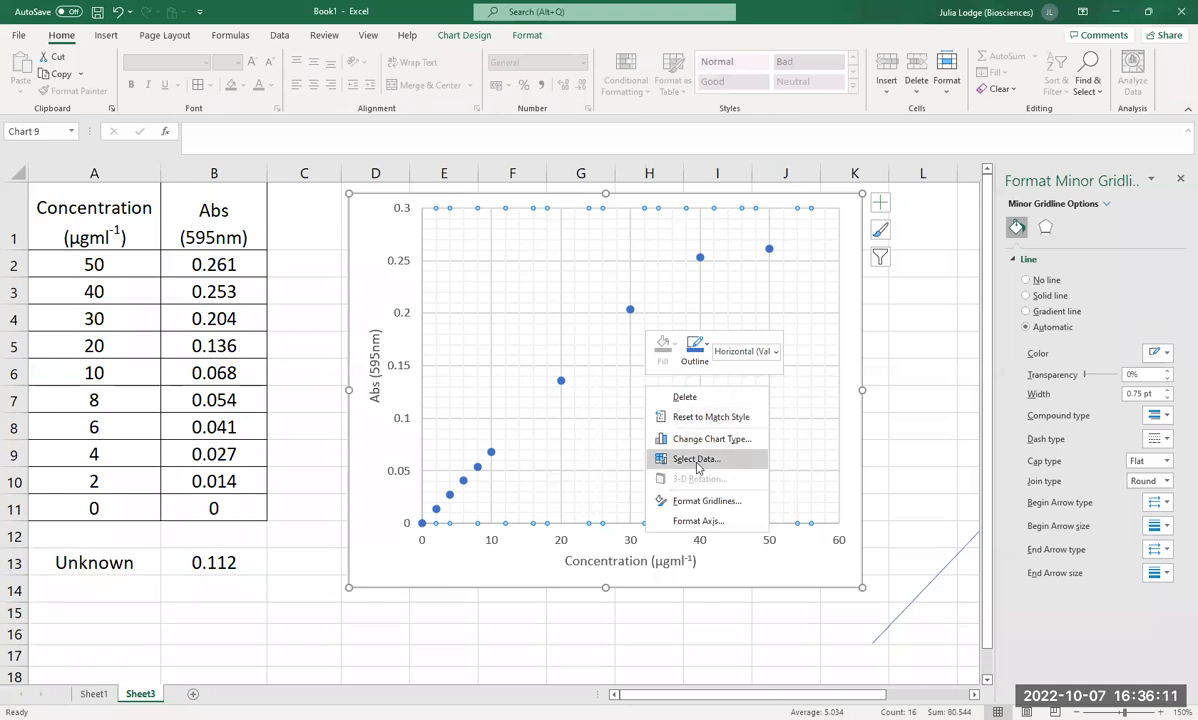
{"action": "left_click", "coordinate": [697, 459]}
{"action": "left_click", "coordinate": [538, 265]}
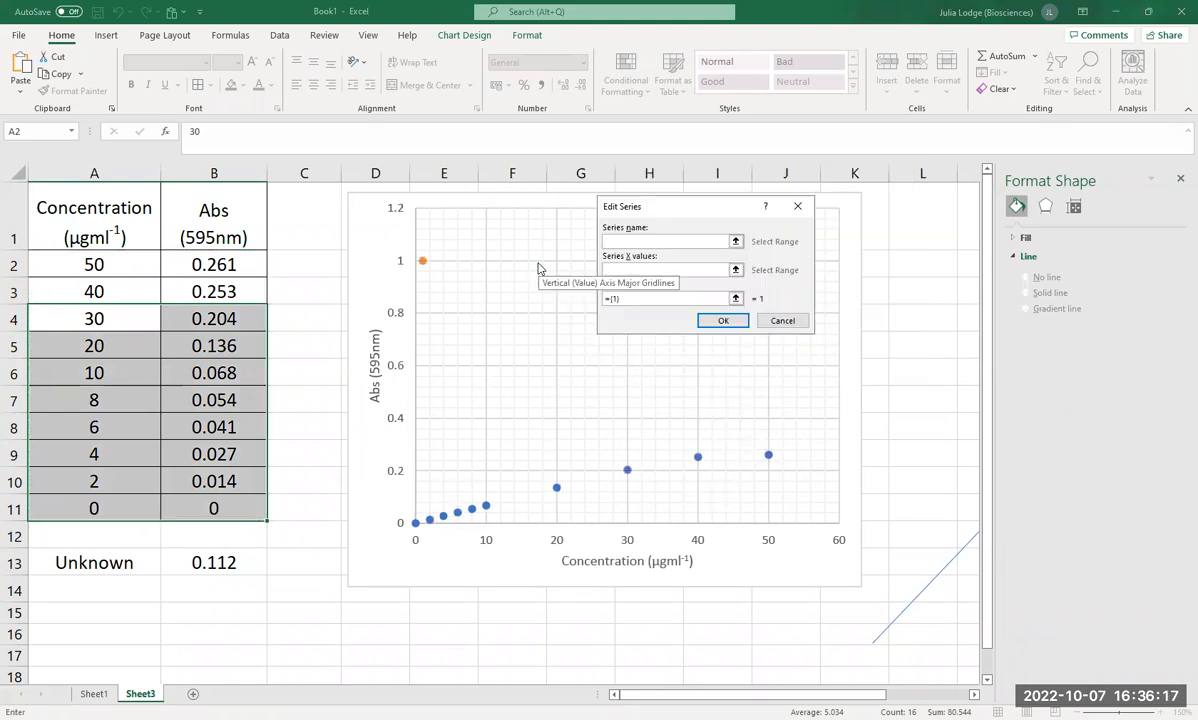
{"action": "left_click", "coordinate": [736, 270]}
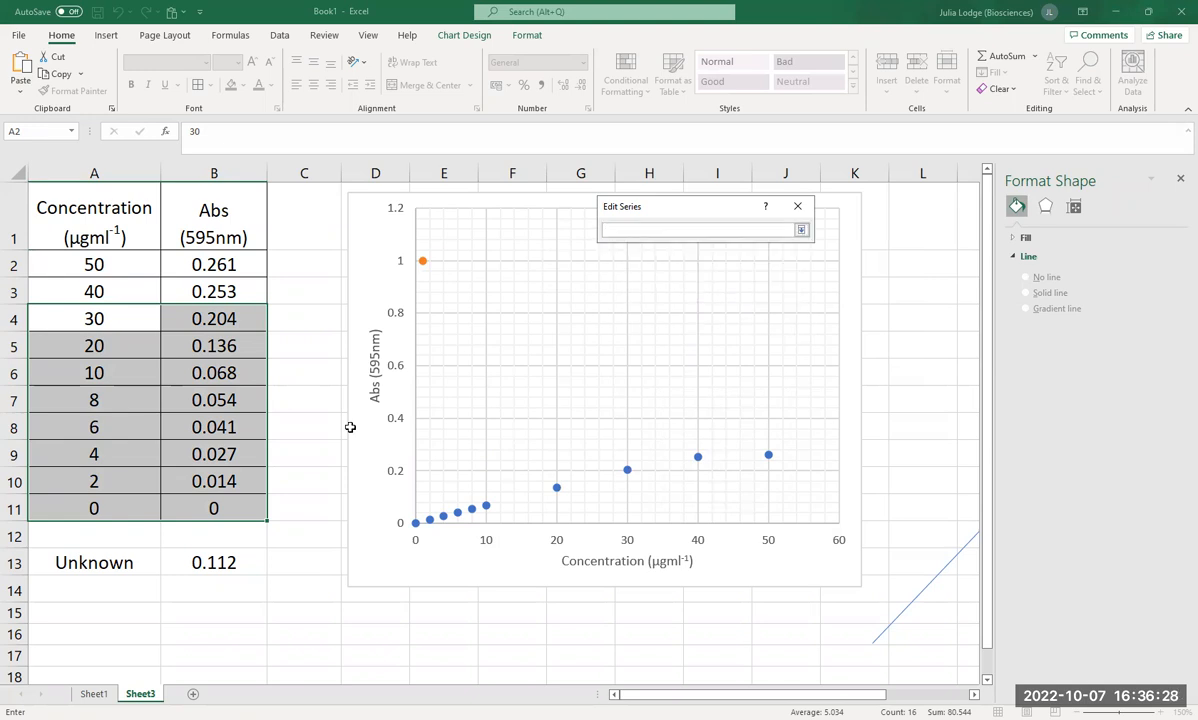
{"action": "left_click", "coordinate": [90, 318]}
{"action": "left_click_drag", "start_coordinate": [93, 346], "coordinate": [99, 505]}
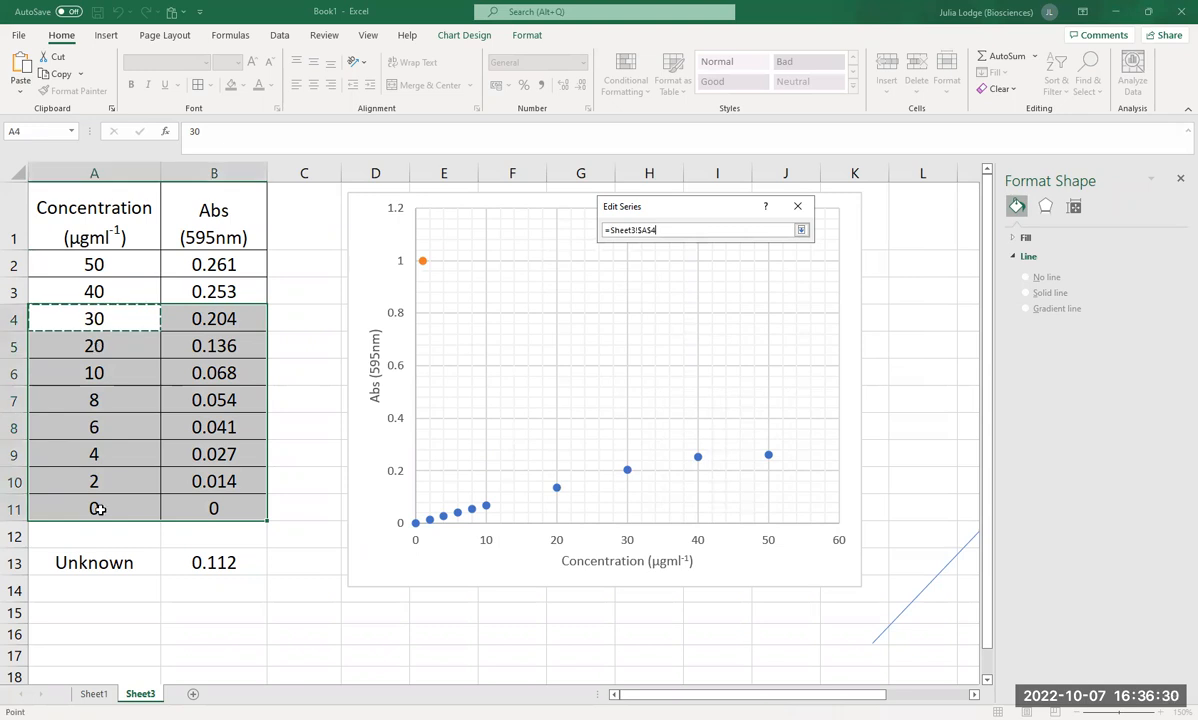
{"action": "left_click", "coordinate": [801, 231]}
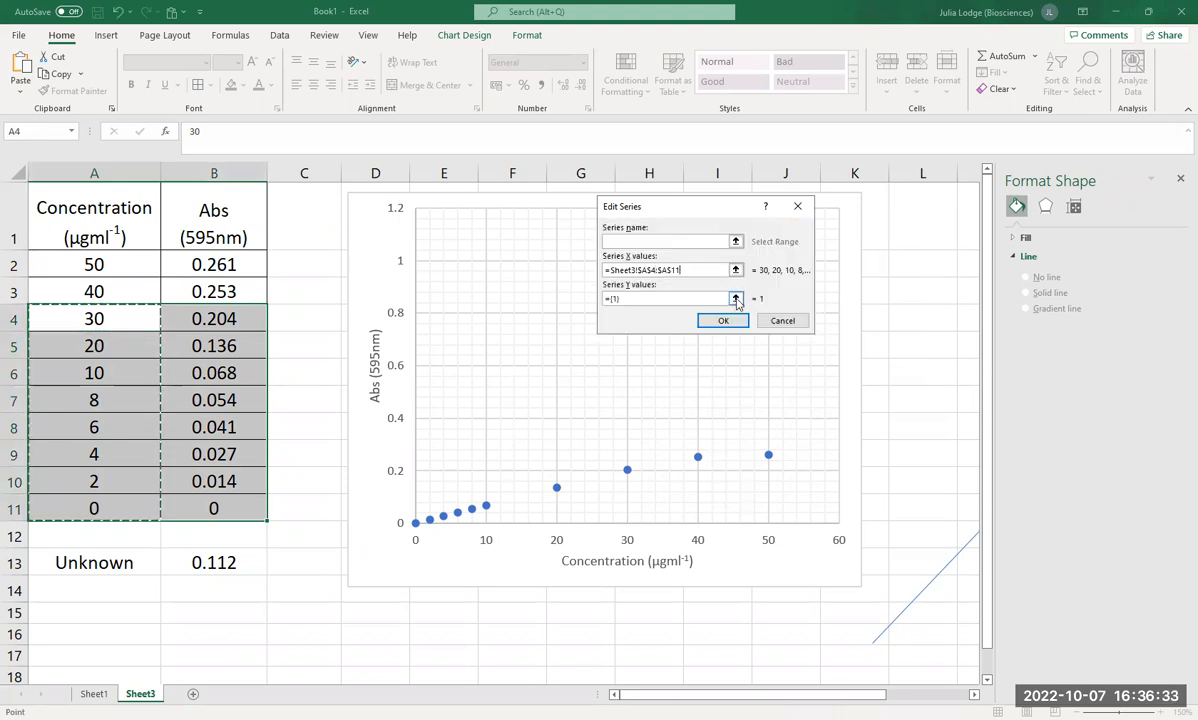
Step: Set the second series' Y values to B4:B11 and apply the new series to the chart
{"action": "left_click", "coordinate": [690, 297]}
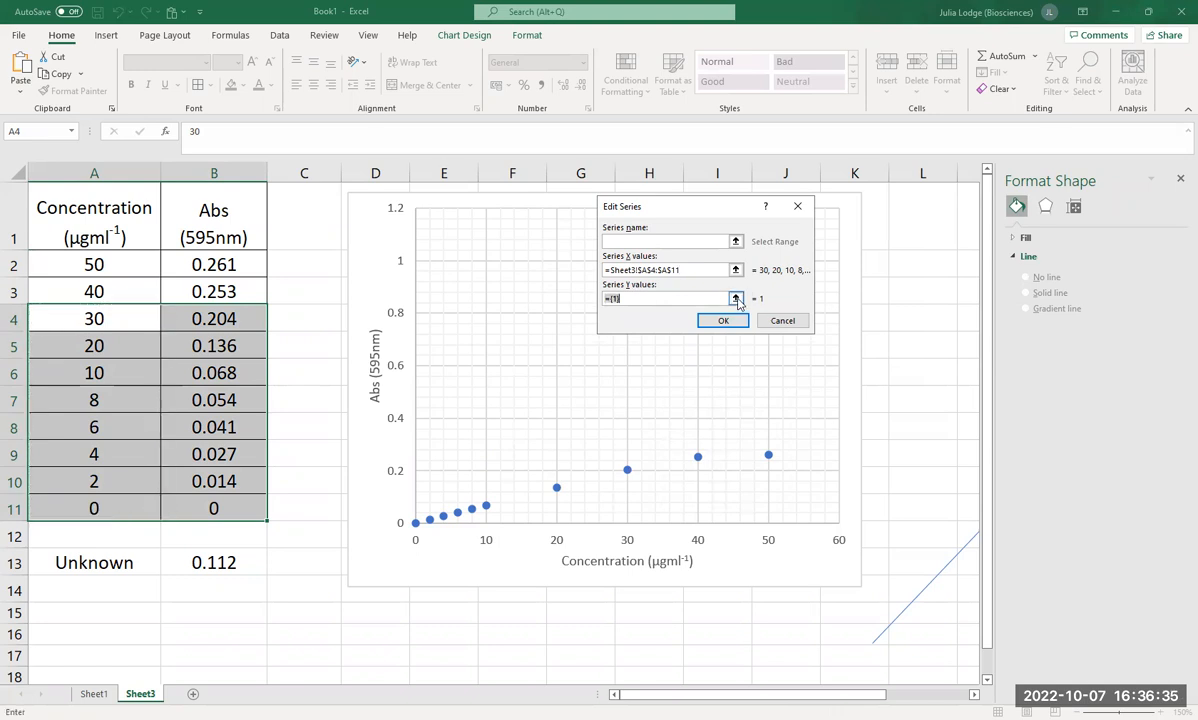
{"action": "left_click", "coordinate": [736, 298]}
{"action": "left_click_drag", "start_coordinate": [211, 318], "coordinate": [212, 508]}
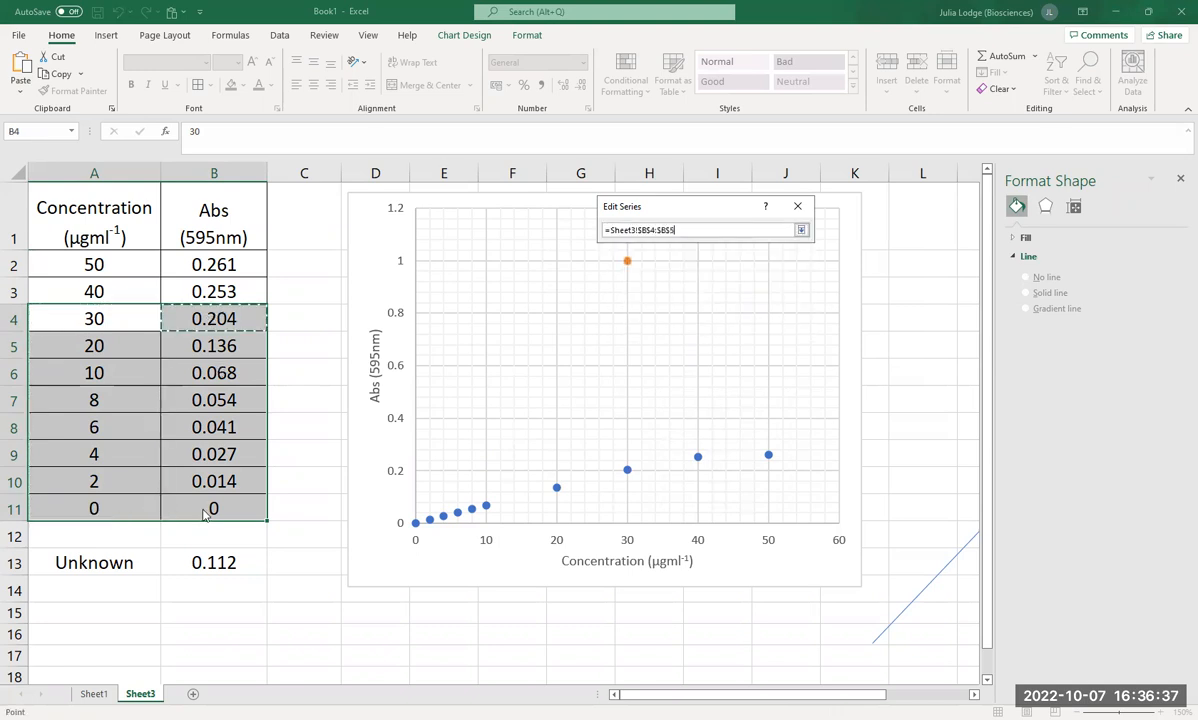
{"action": "left_click", "coordinate": [801, 231]}
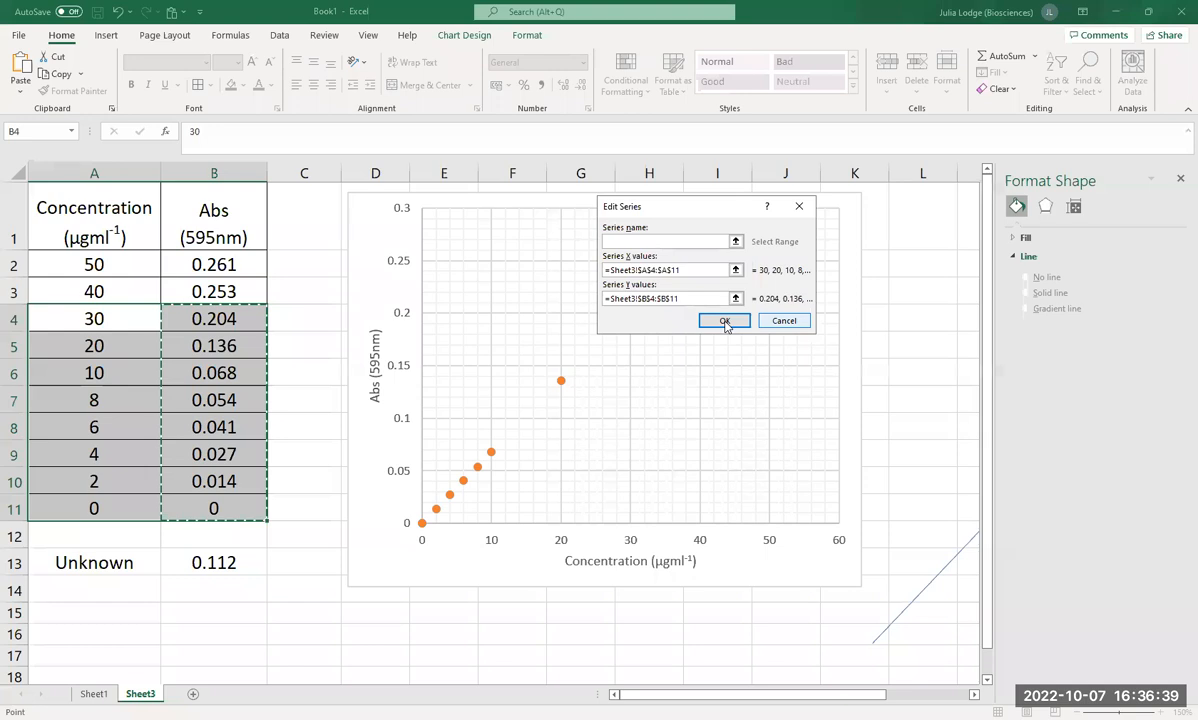
{"action": "left_click", "coordinate": [725, 322]}
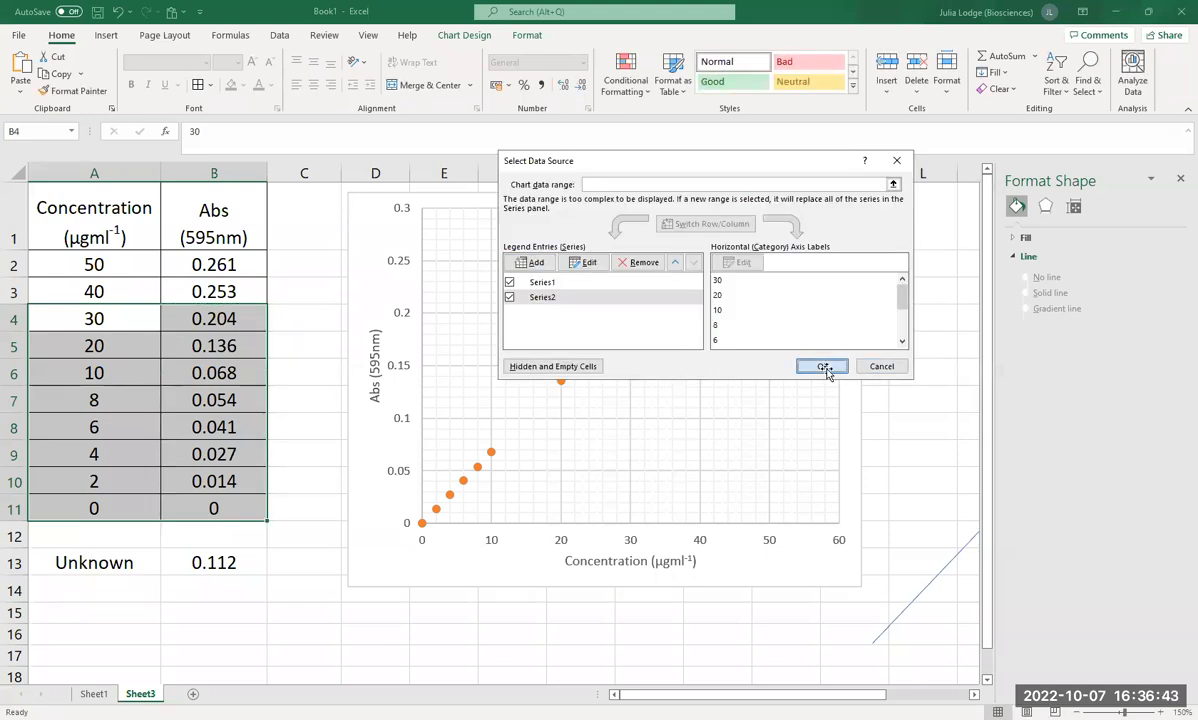
{"action": "left_click", "coordinate": [823, 367]}
{"action": "left_click", "coordinate": [905, 431]}
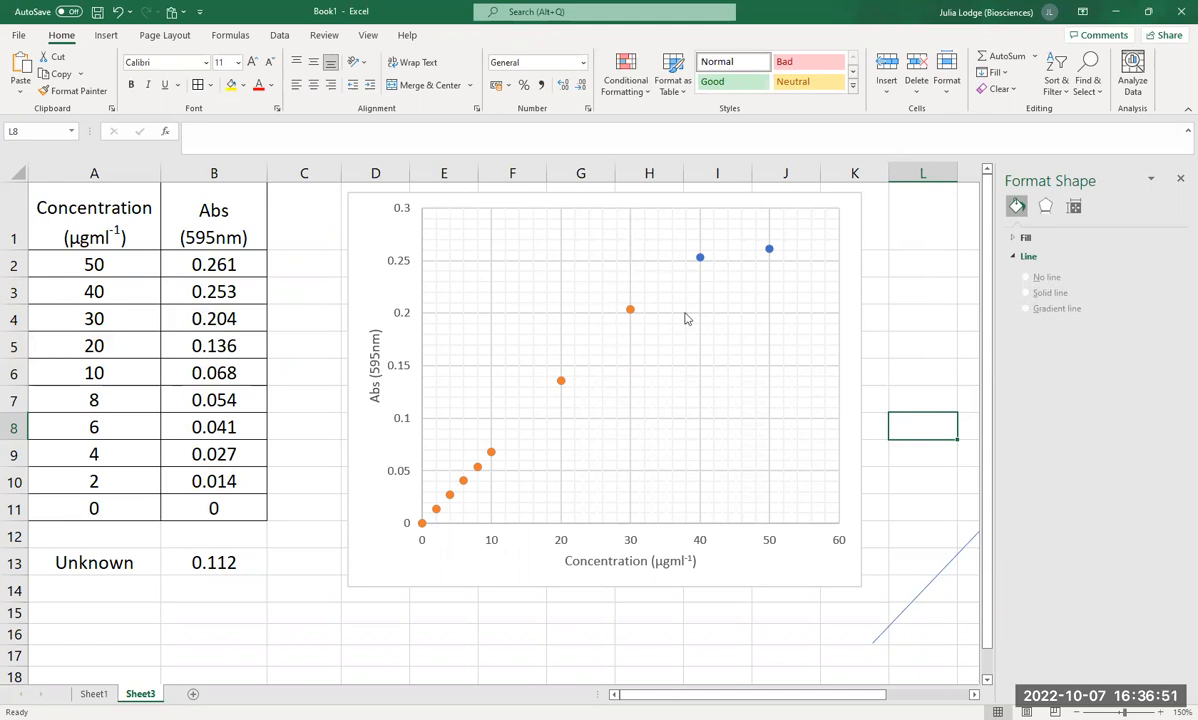
Step: Lay the drawn straight line over the second series' points for comparison and move it back off the chart
{"action": "left_click_drag", "start_coordinate": [947, 561], "coordinate": [449, 500]}
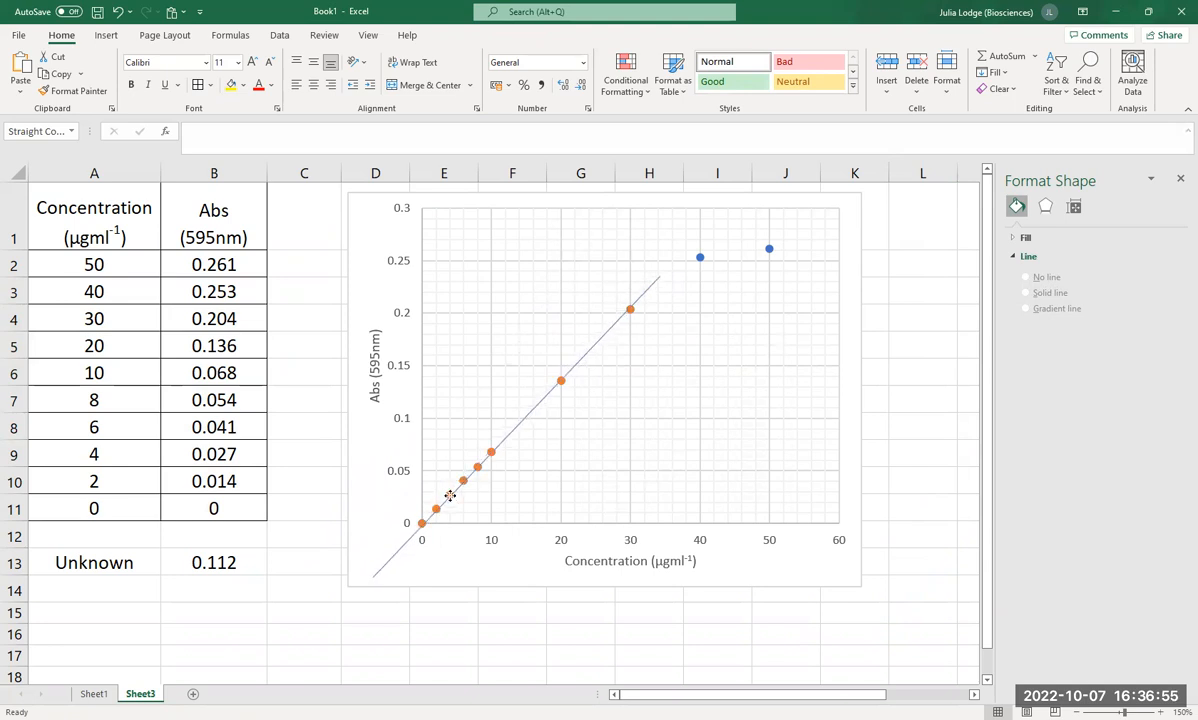
{"action": "left_click_drag", "start_coordinate": [660, 598], "coordinate": [925, 584]}
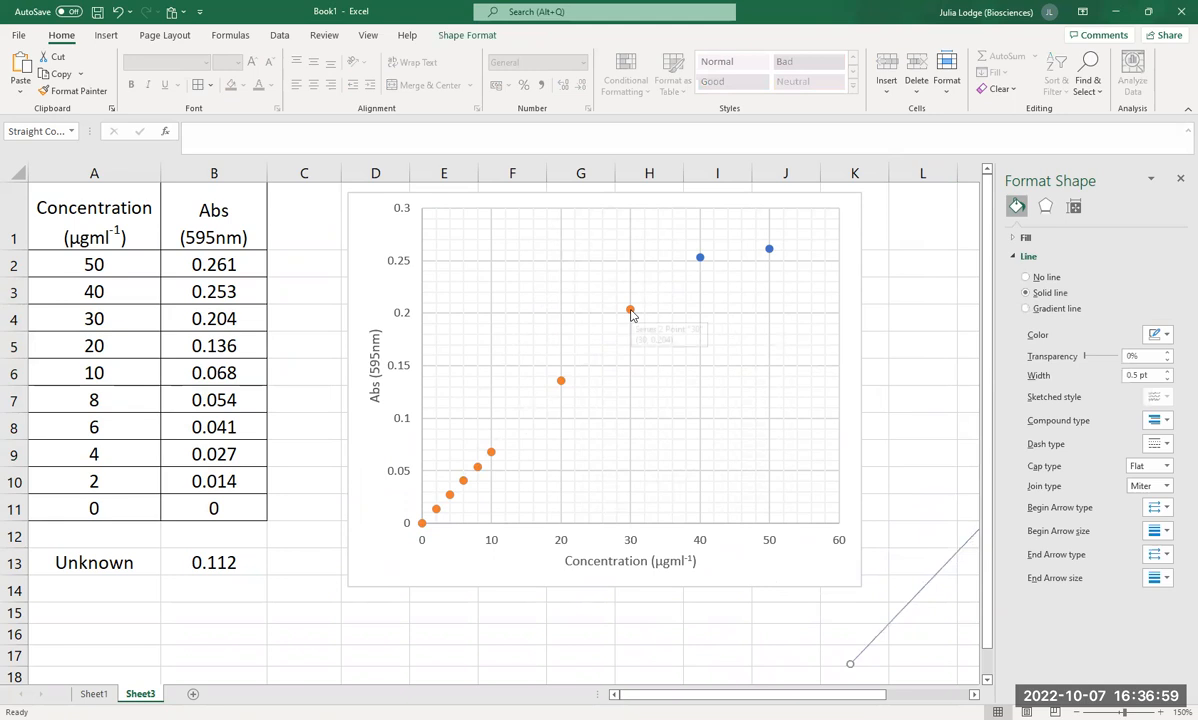
Step: Add a linear trendline to the second data series covering the linear part of the curve
{"action": "left_click", "coordinate": [631, 311]}
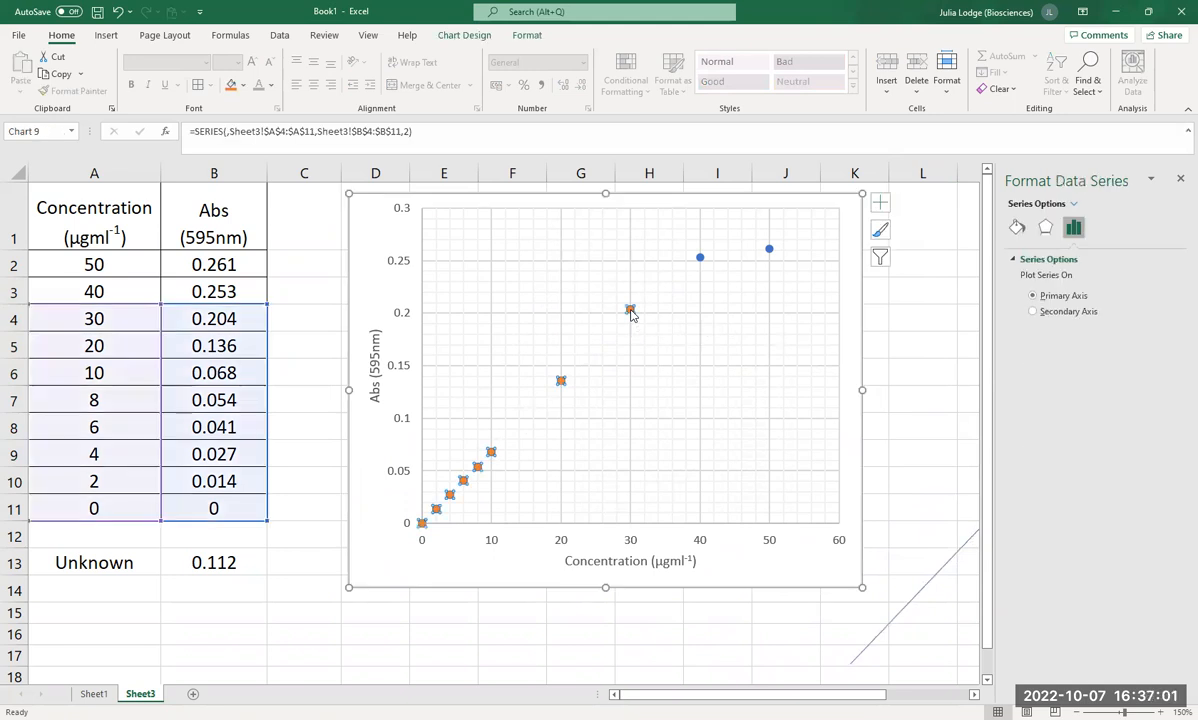
{"action": "left_click", "coordinate": [880, 203]}
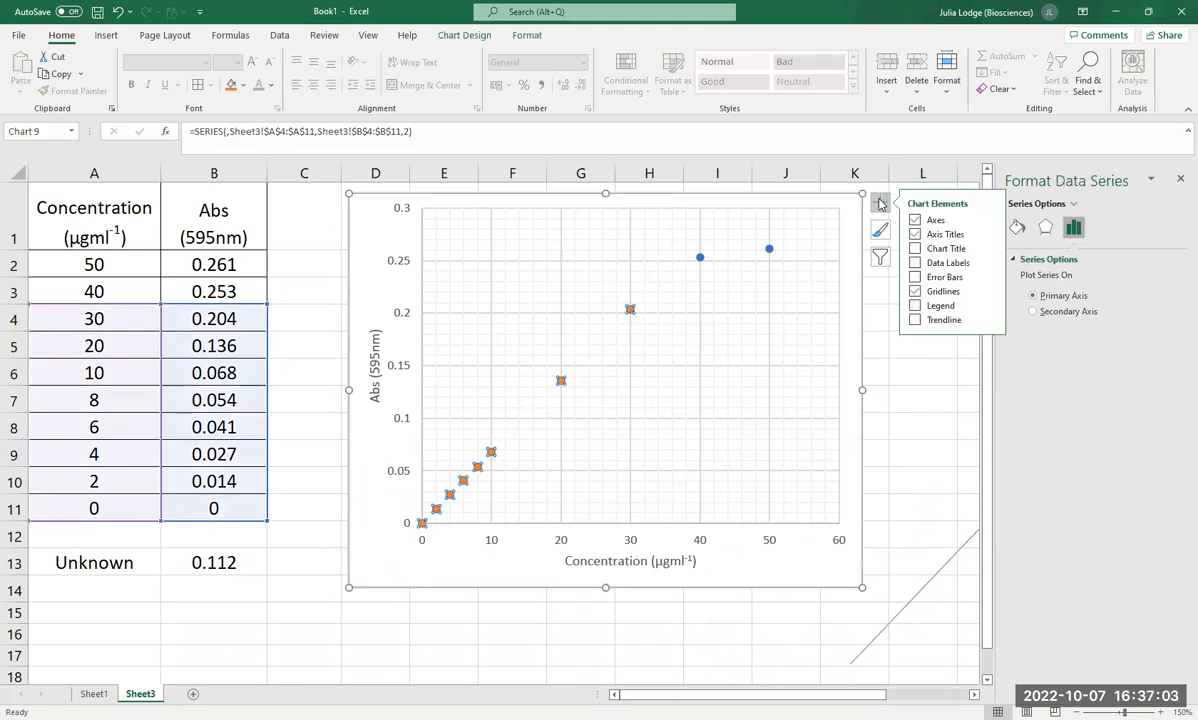
{"action": "left_click", "coordinate": [991, 320]}
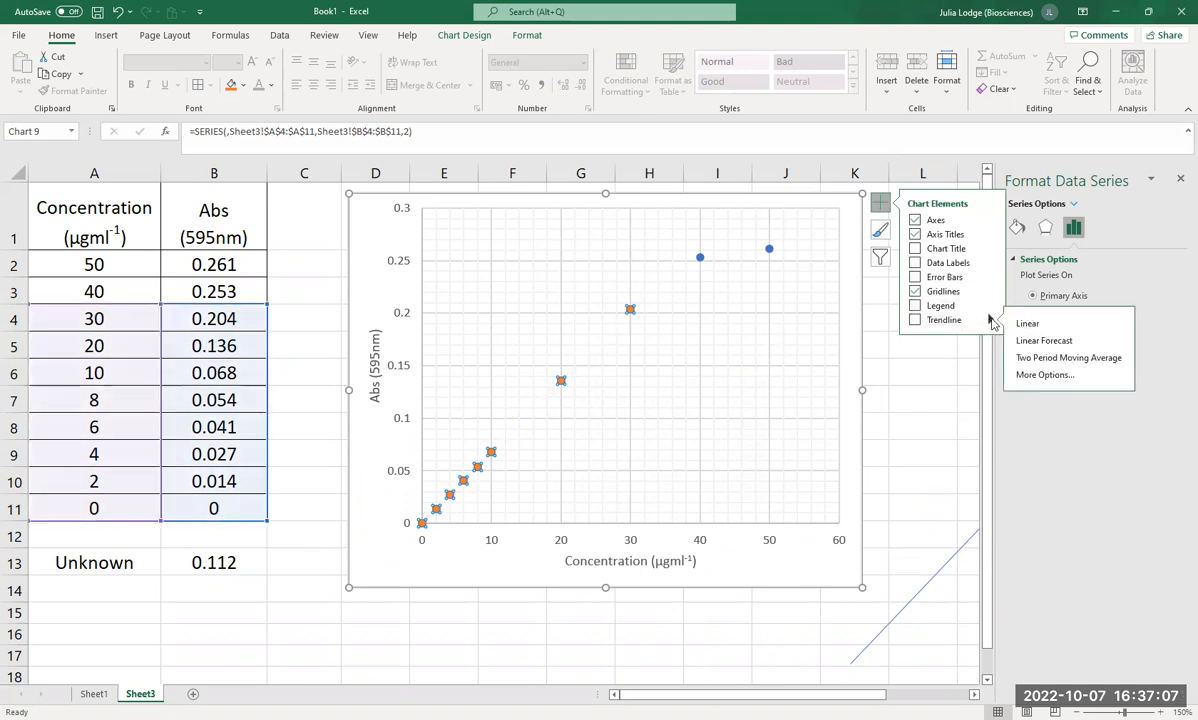
{"action": "left_click", "coordinate": [1042, 375]}
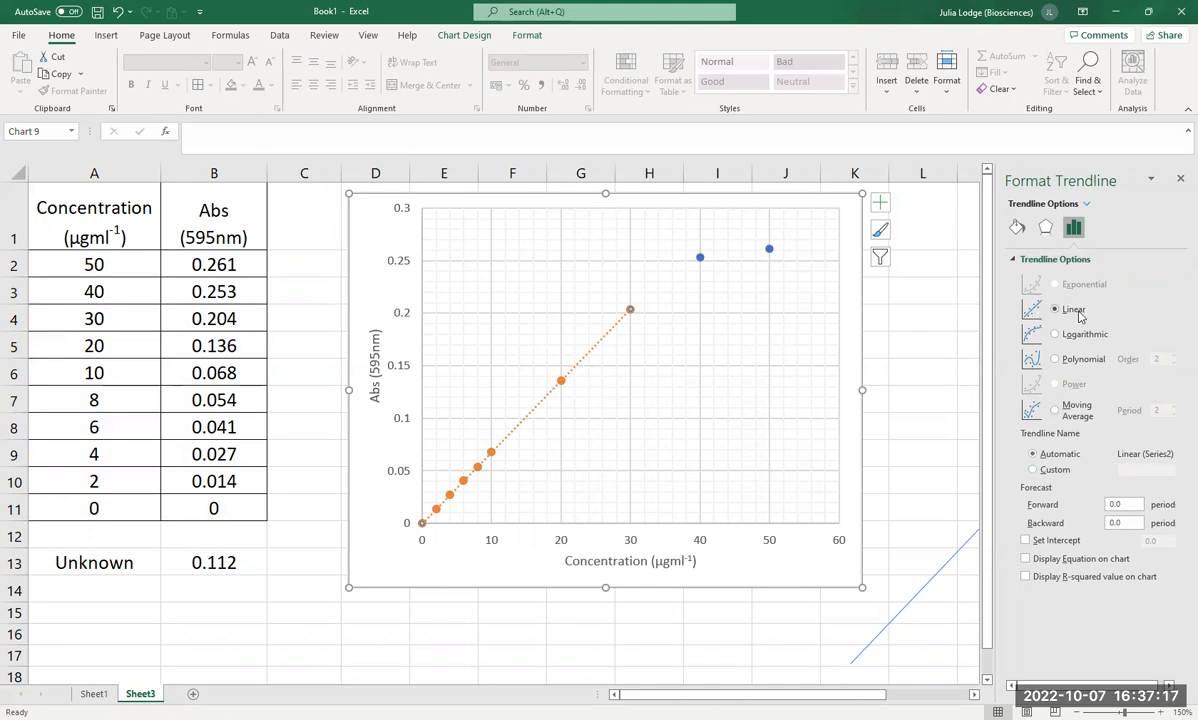
Step: Set the trendline's intercept to 0.0 and display its equation and R-squared value on the chart
{"action": "left_click", "coordinate": [1026, 540]}
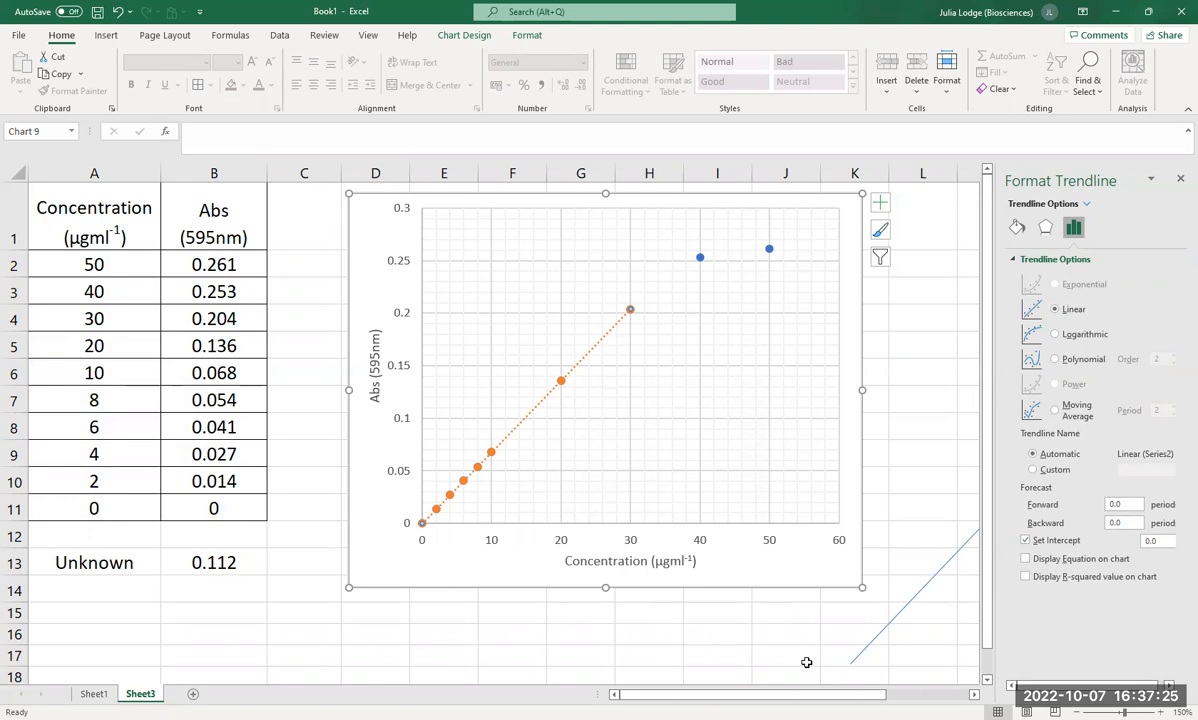
{"action": "left_click", "coordinate": [1025, 561]}
{"action": "left_click", "coordinate": [1025, 578]}
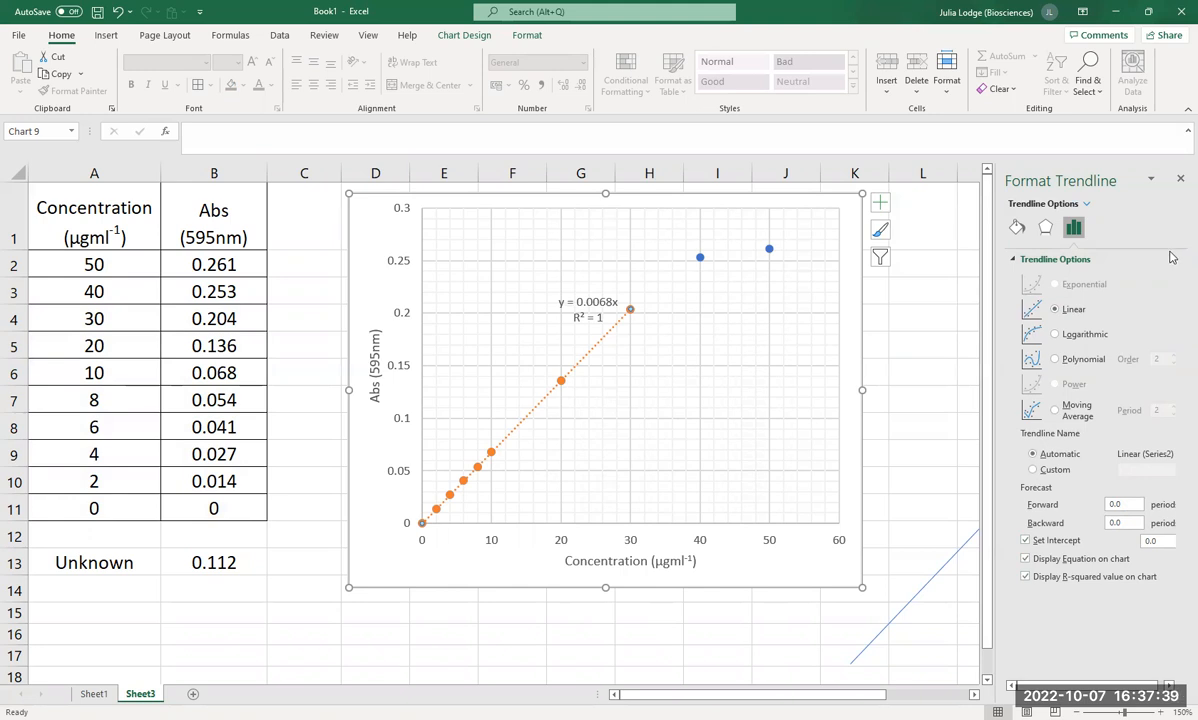
{"action": "left_click", "coordinate": [1181, 180]}
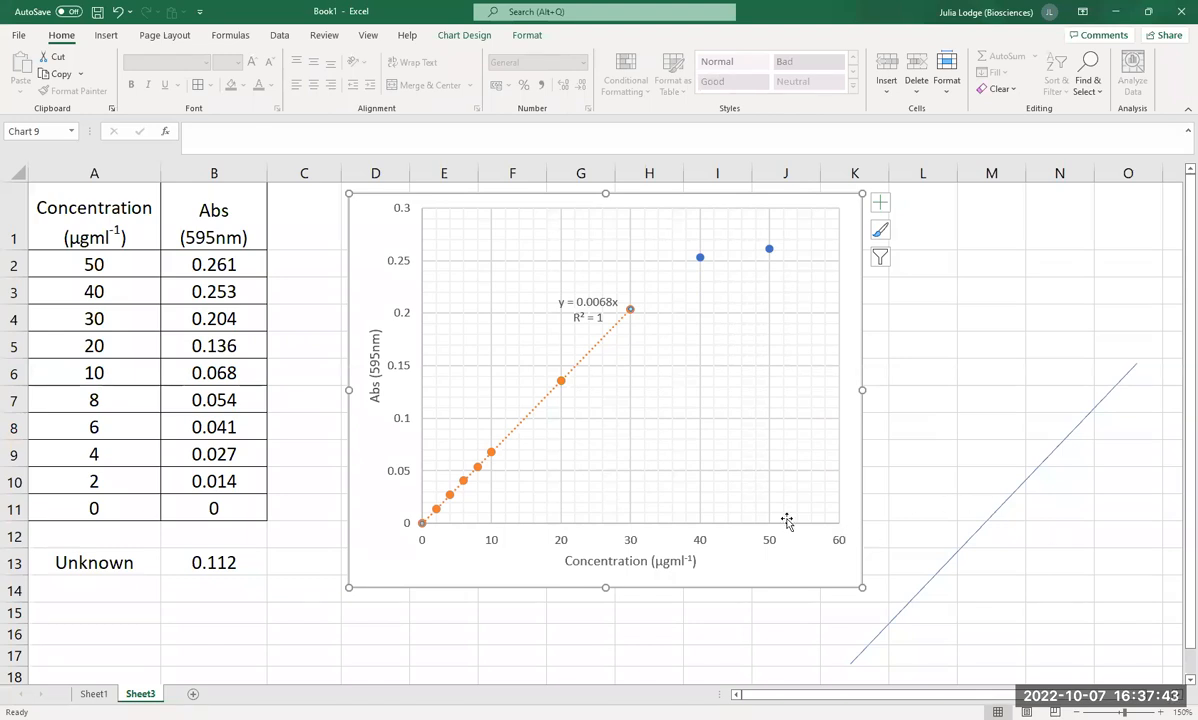
{"action": "left_click", "coordinate": [930, 404]}
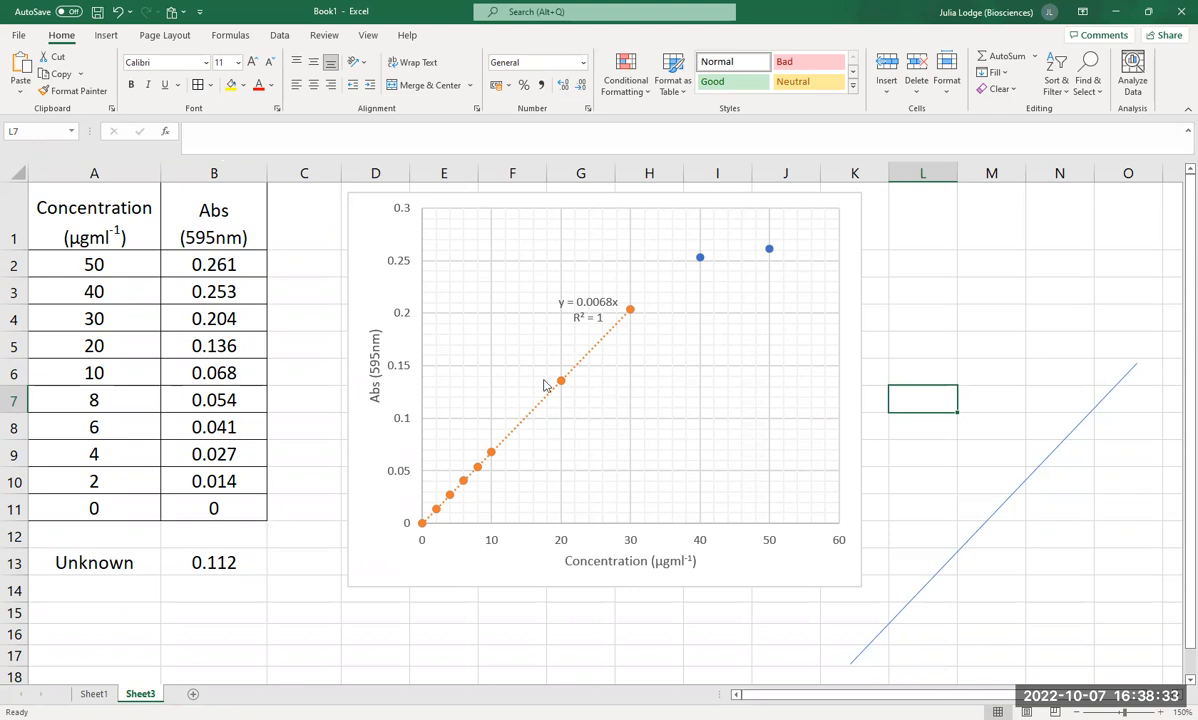
Step: Note the rearranged line equation x=y/0.0068 as text in cell B16
{"action": "left_click", "coordinate": [204, 640]}
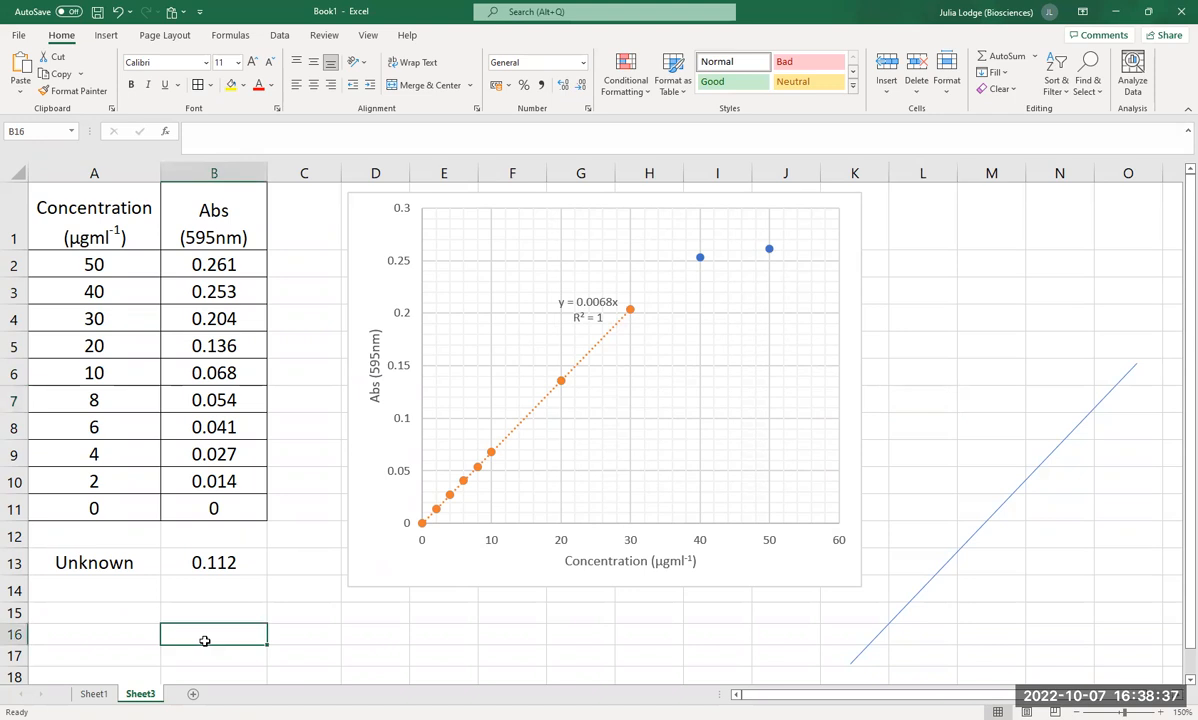
{"action": "type", "text": "x"}
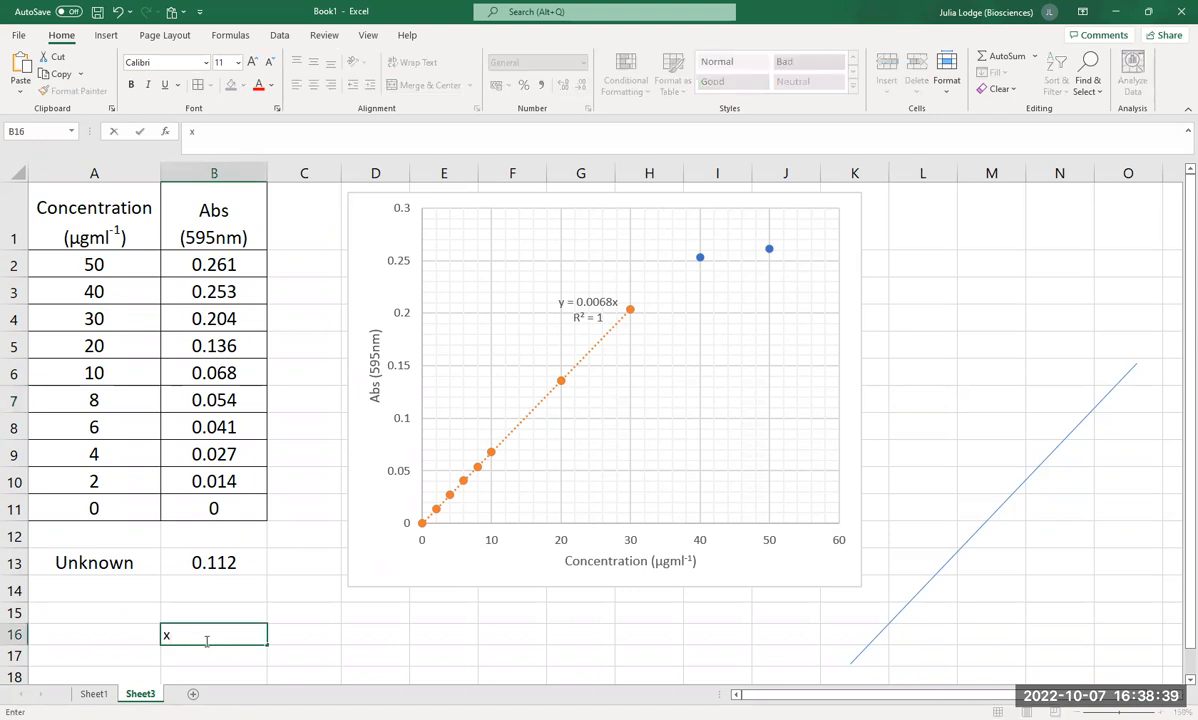
{"action": "type", "text": "=y/0.0068"}
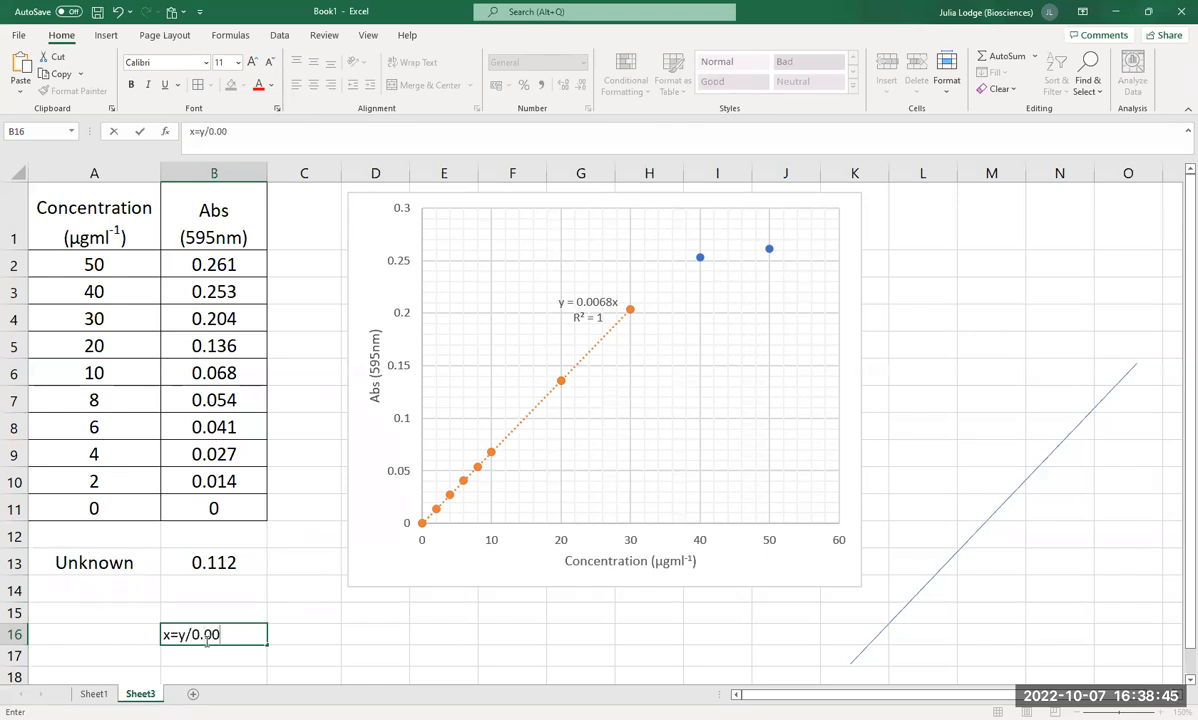
{"action": "left_click", "coordinate": [297, 662]}
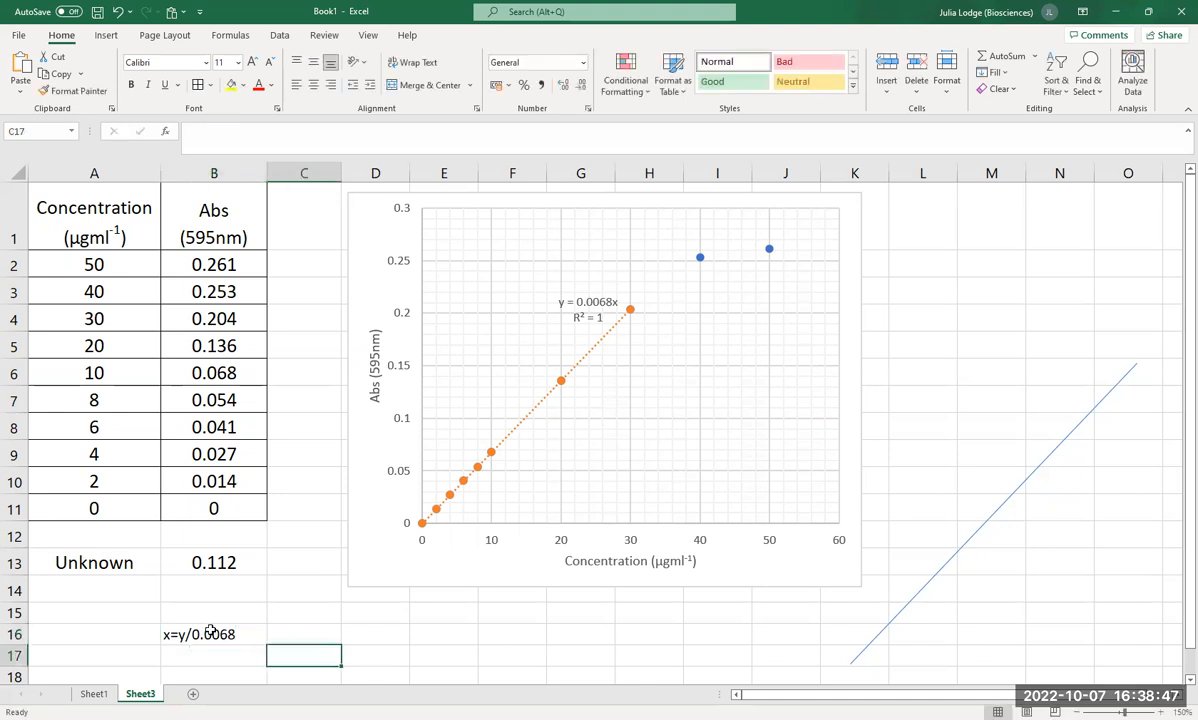
Step: Calculate the unknown sample's concentration in C13 with the formula =B13/0.0068
{"action": "left_click", "coordinate": [300, 560]}
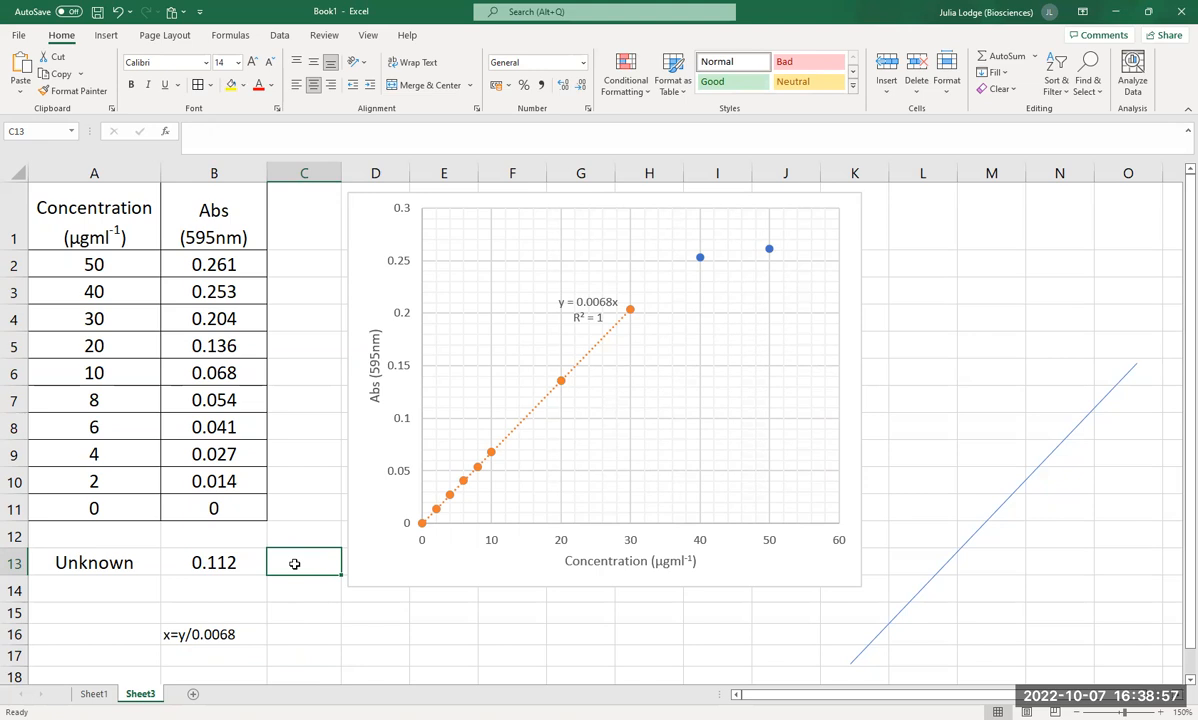
{"action": "type", "text": "="}
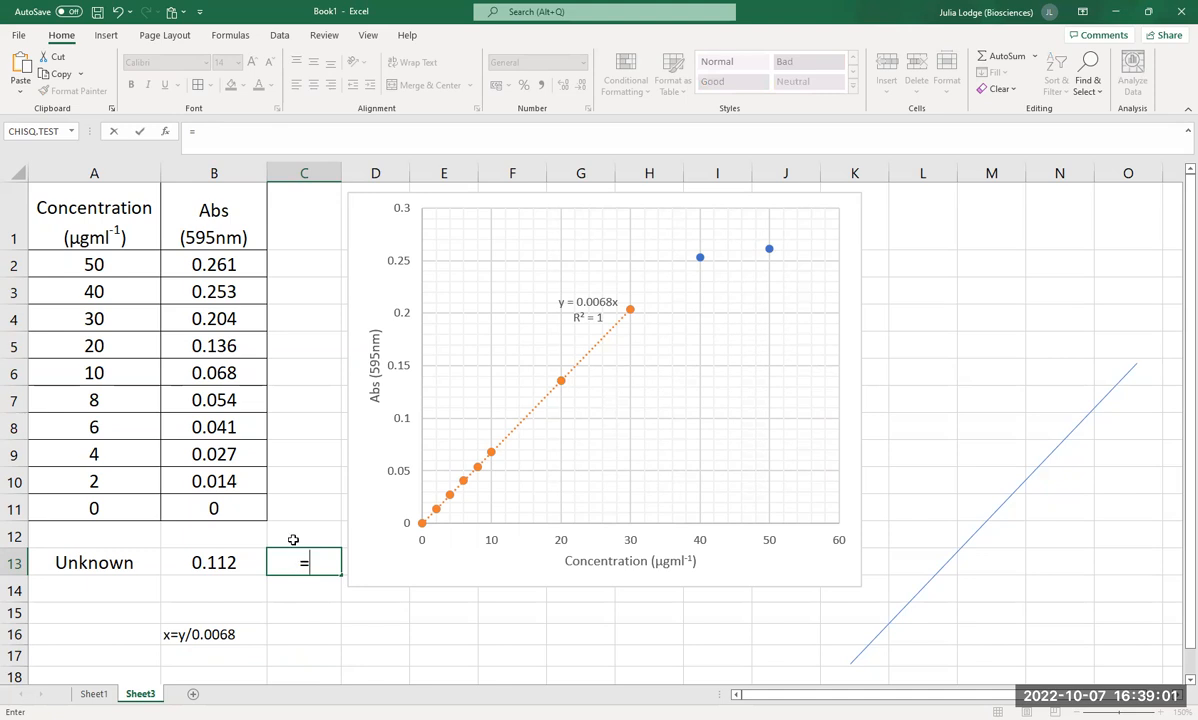
{"action": "left_click", "coordinate": [212, 563]}
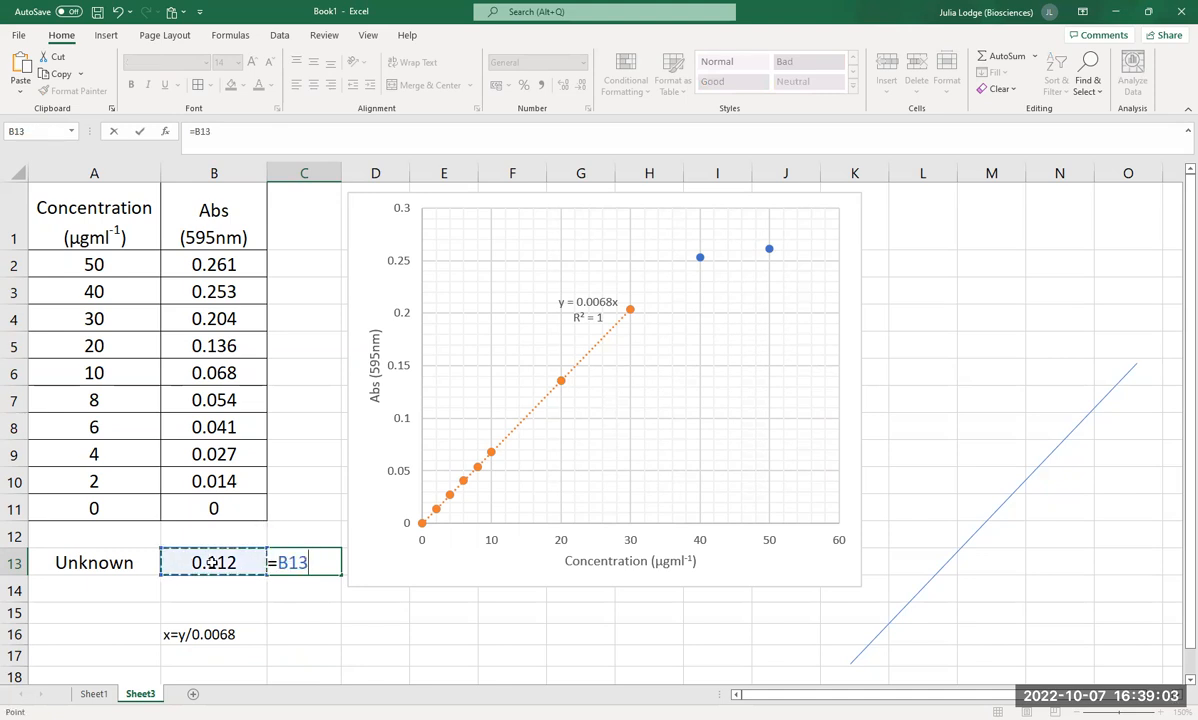
{"action": "type", "text": "/"}
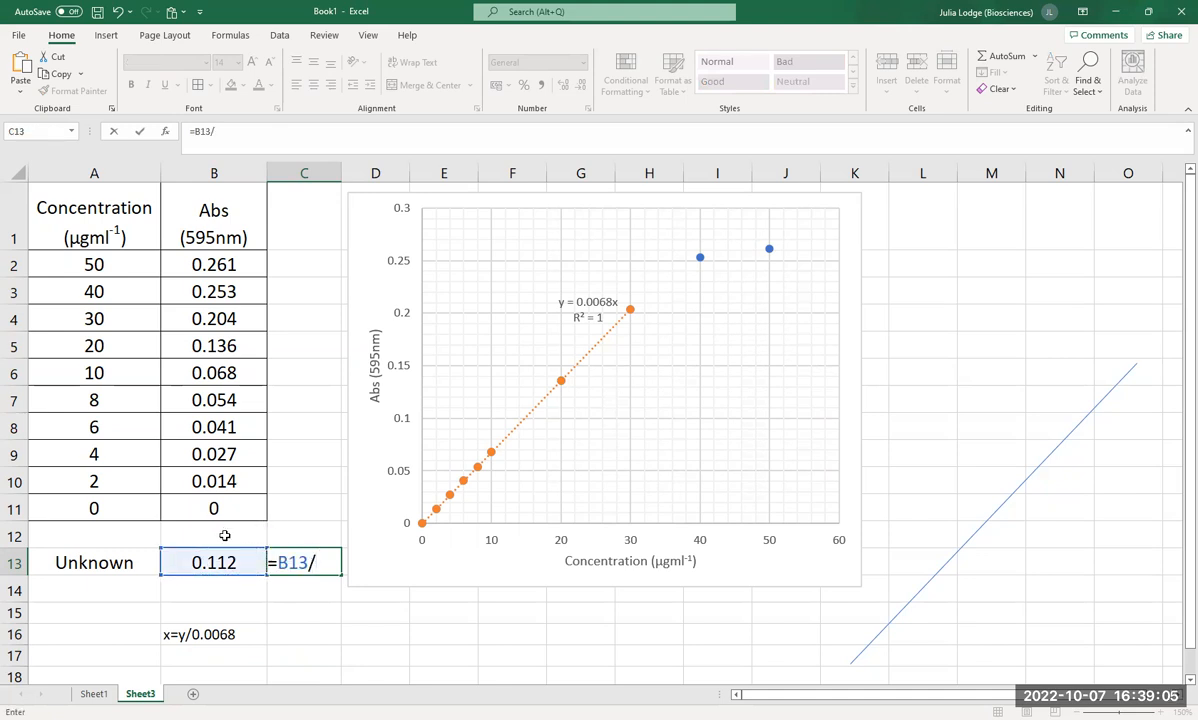
{"action": "type", "text": "0.0068"}
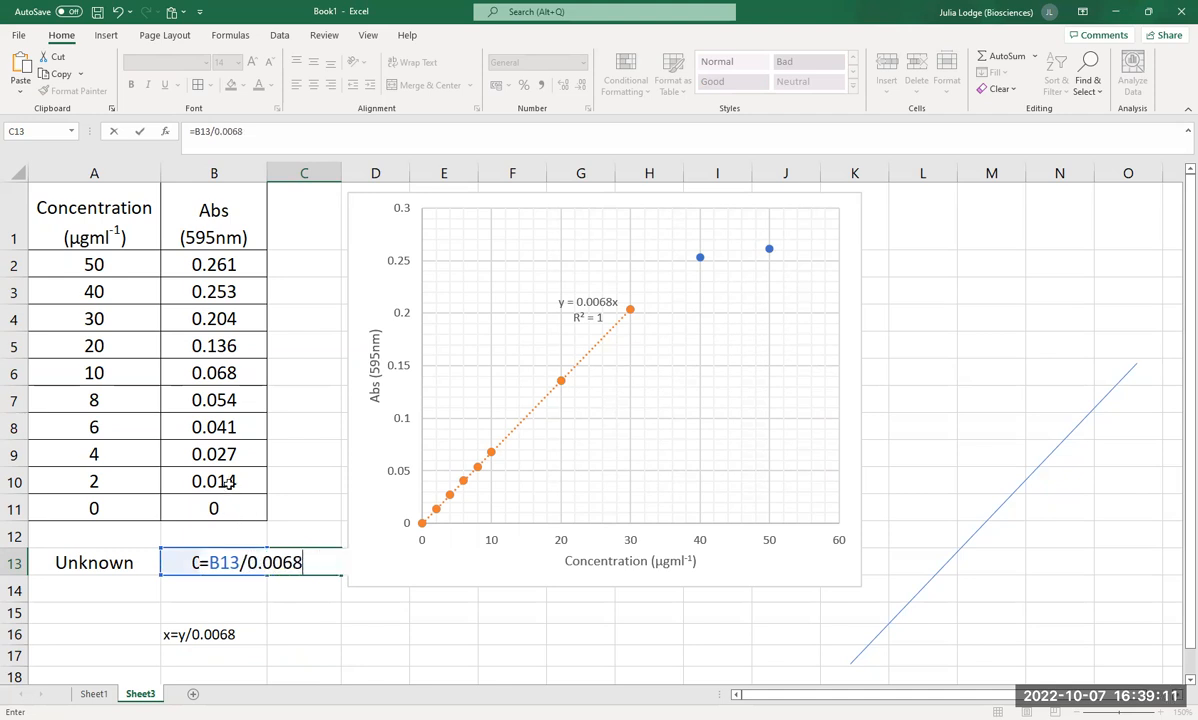
{"action": "left_click", "coordinate": [139, 131]}
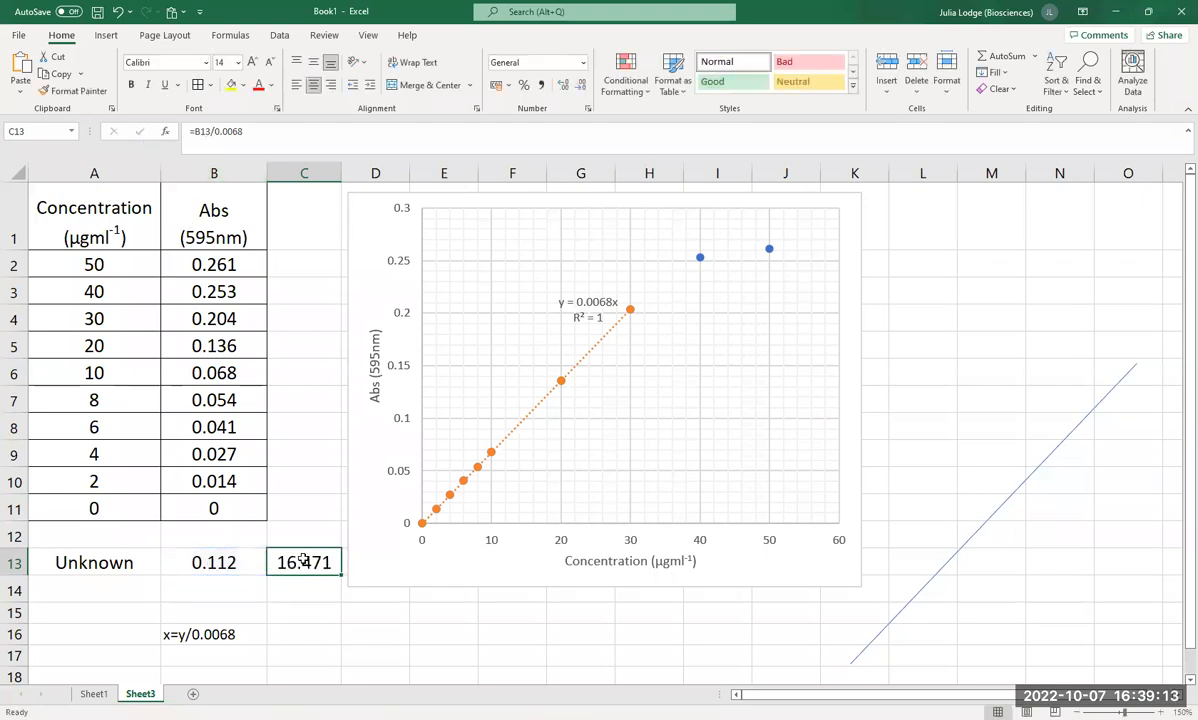
Step: Widen column C to fit its contents and reduce the concentration in C13 to two decimal places
{"action": "double_click", "coordinate": [340, 173]}
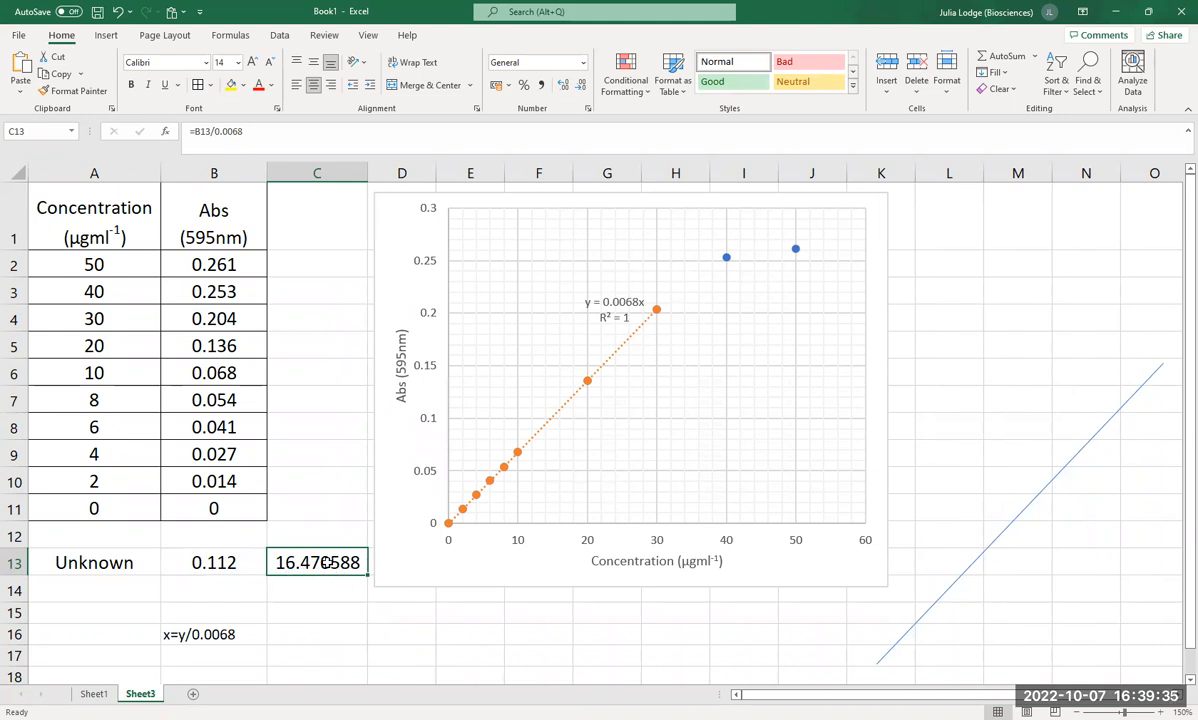
{"action": "left_click", "coordinate": [580, 89]}
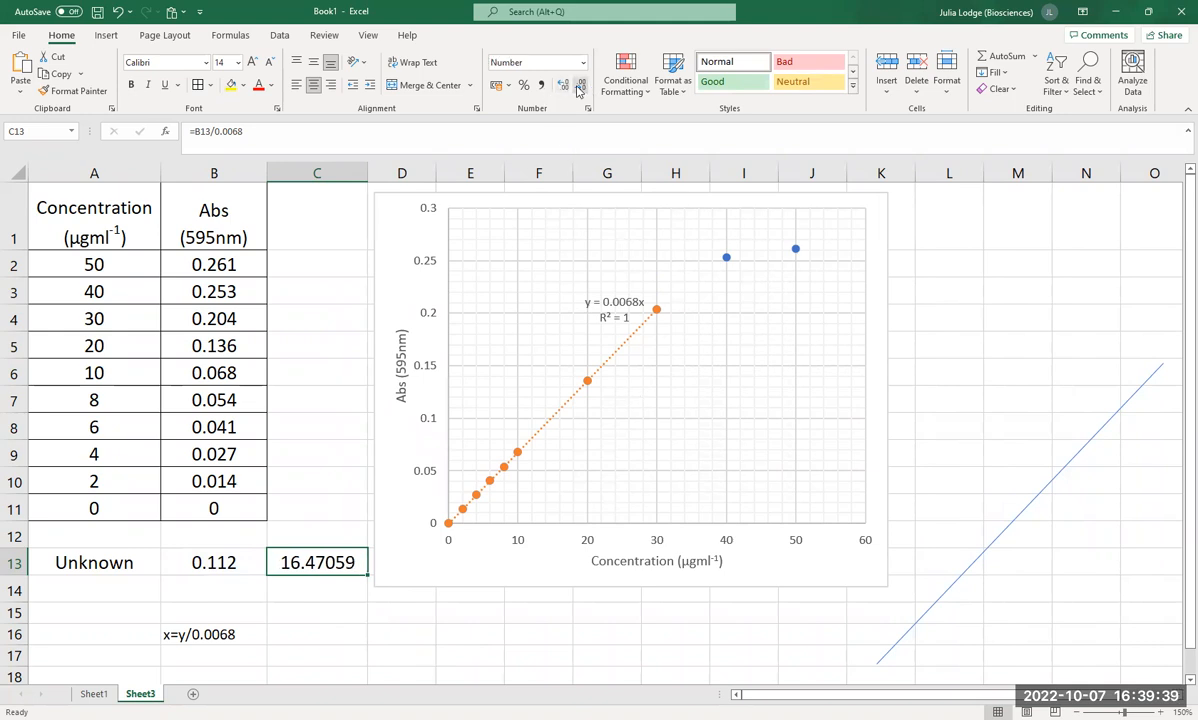
{"action": "left_click", "coordinate": [580, 89]}
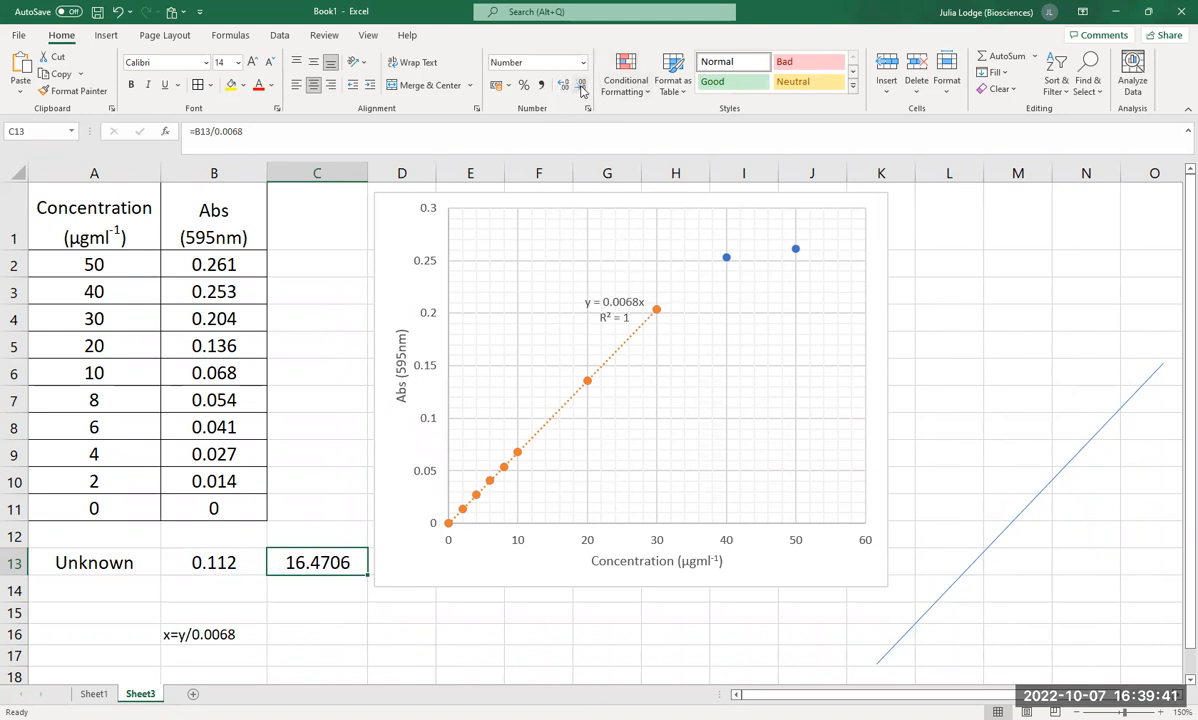
{"action": "left_click", "coordinate": [580, 89]}
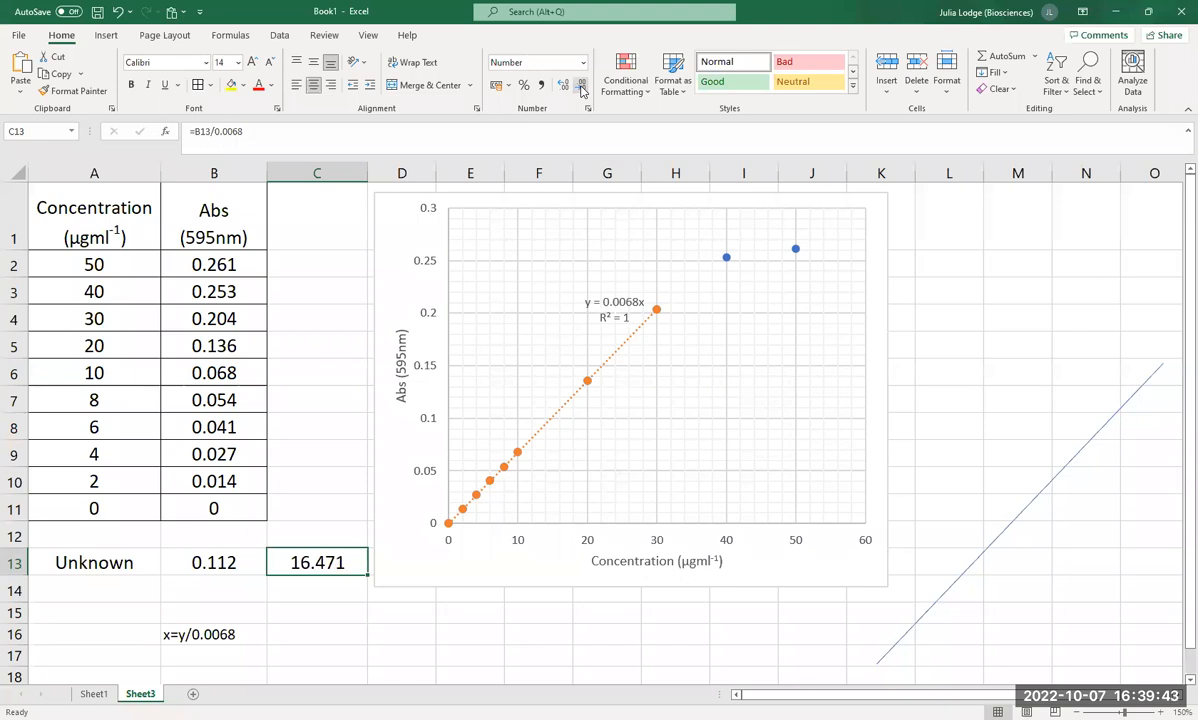
{"action": "left_click", "coordinate": [580, 89]}
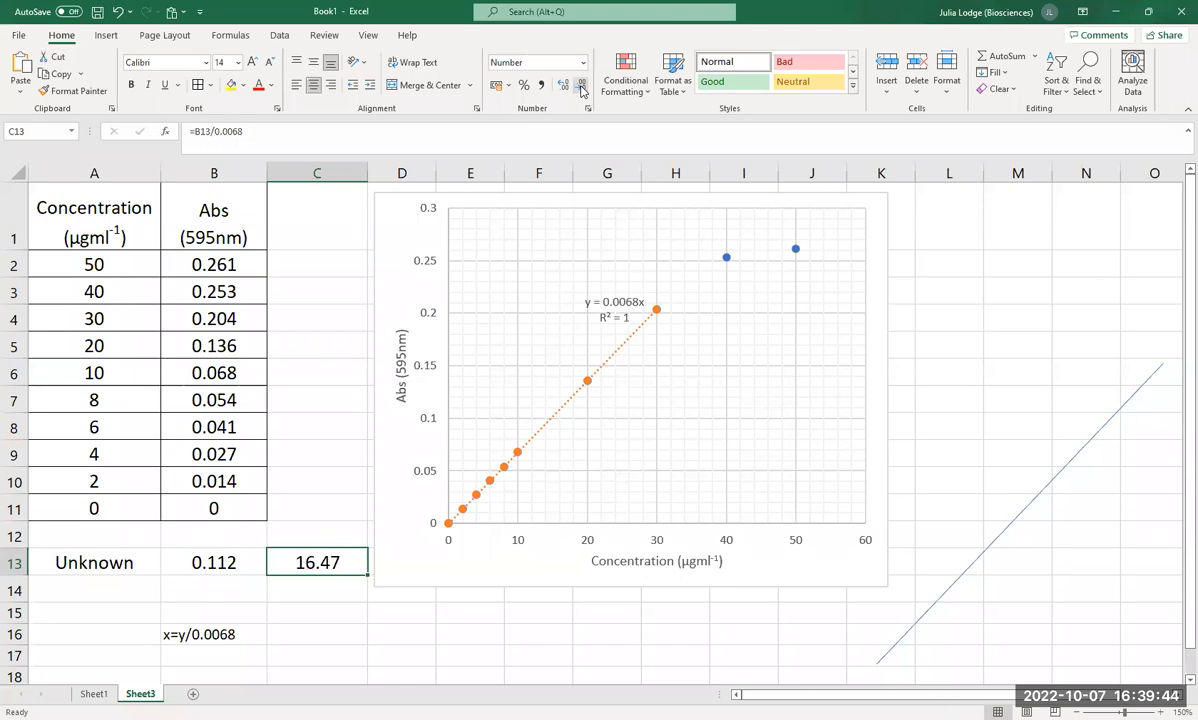
{"action": "left_click", "coordinate": [316, 645]}
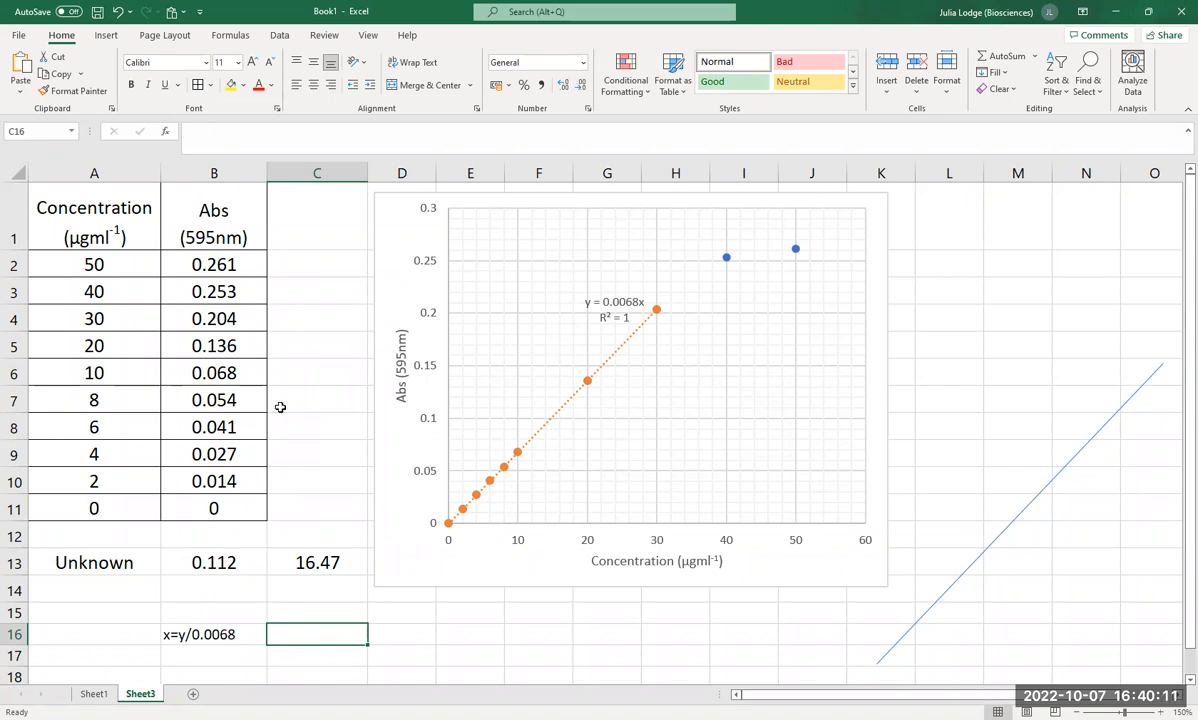
Step: Enter 0.275 as a second unknown absorbance in cell B14
{"action": "left_click", "coordinate": [611, 650]}
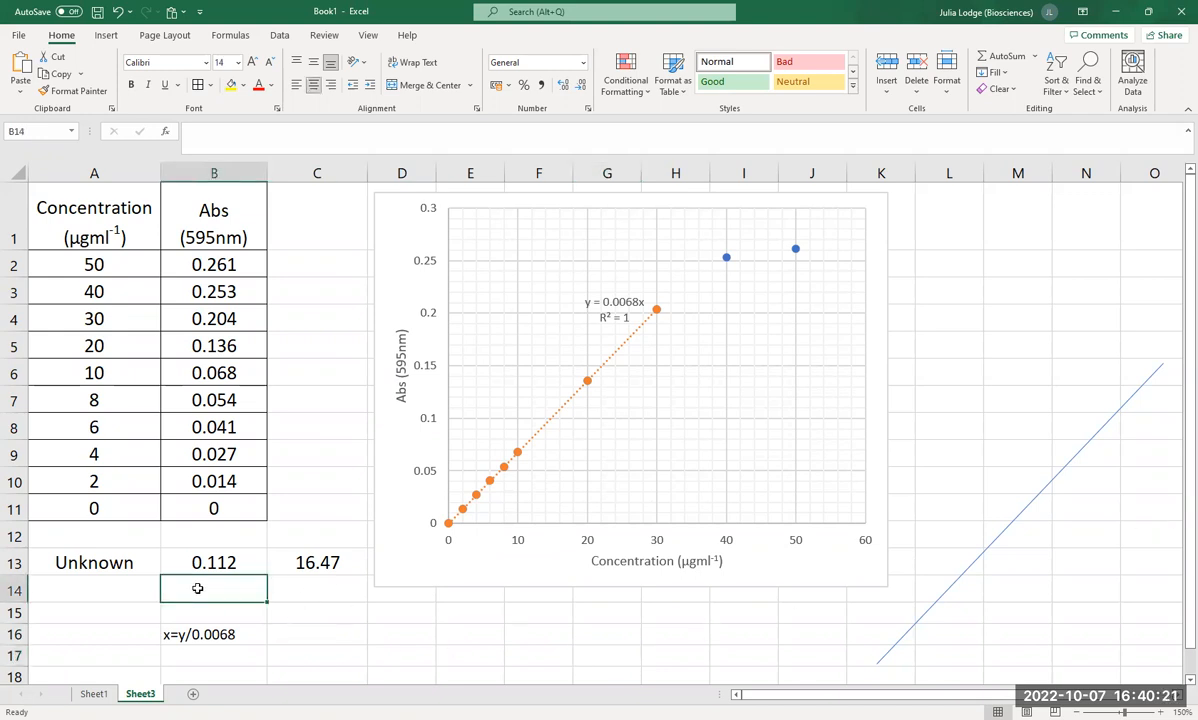
{"action": "type", "text": "0."}
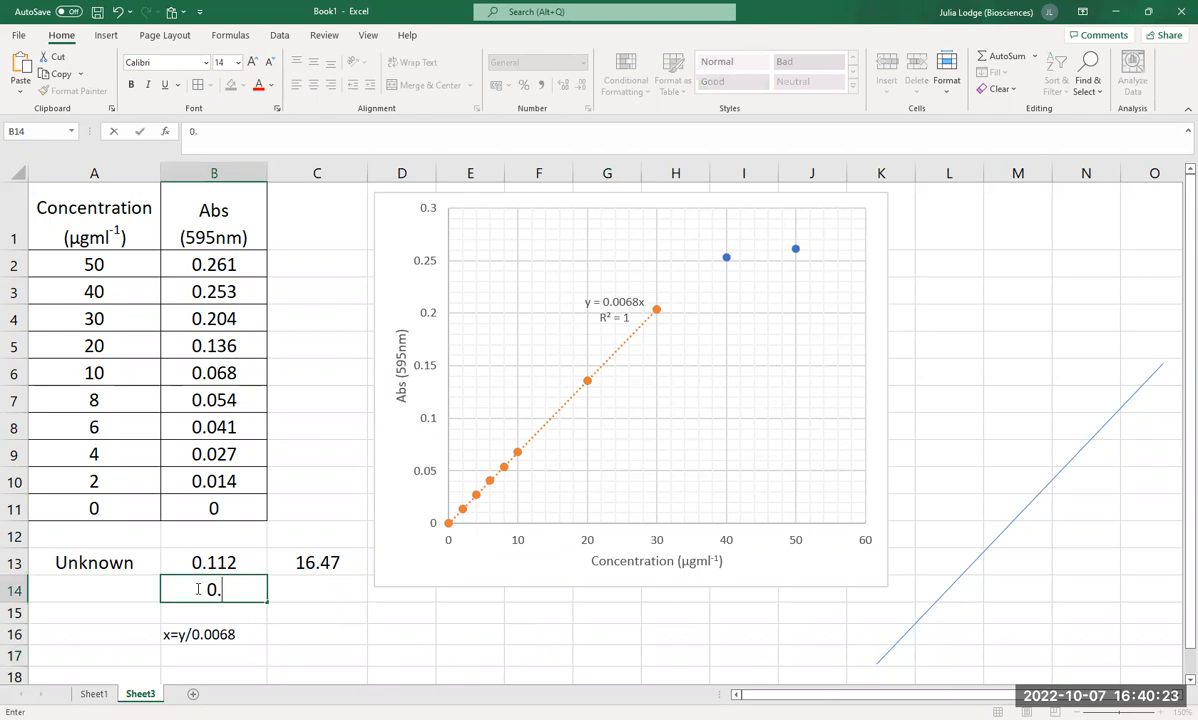
{"action": "type", "text": "275"}
{"action": "key", "text": "Return"}
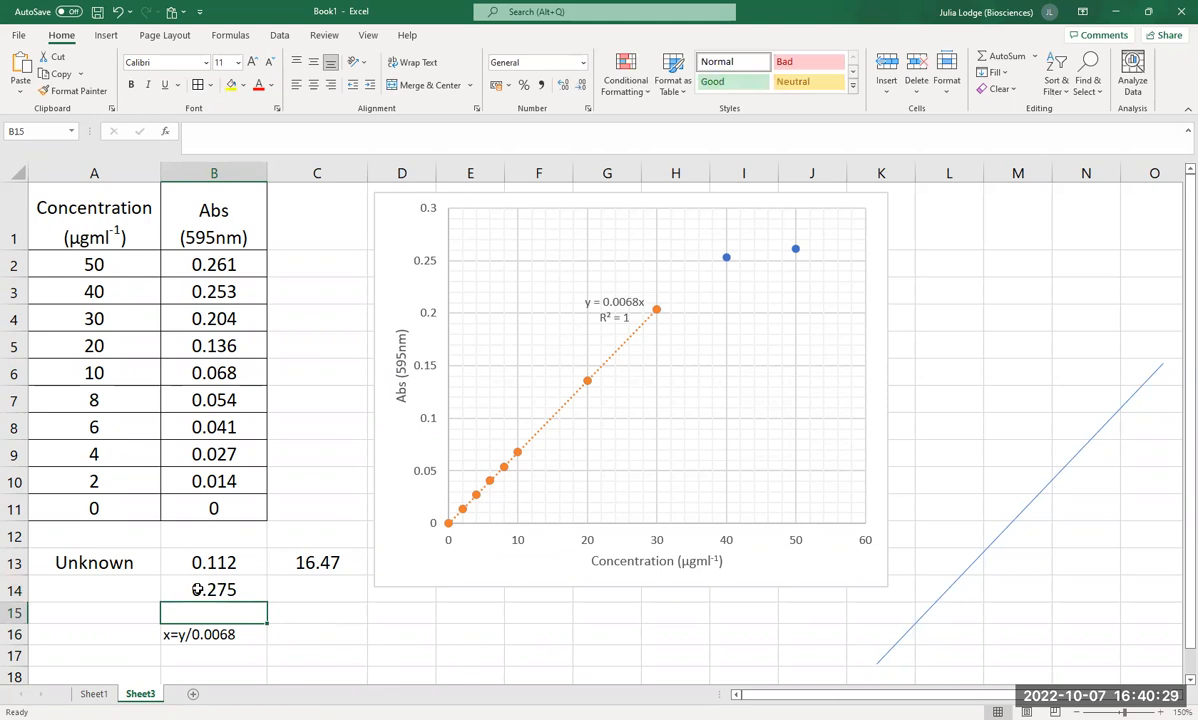
Step: Fill the concentration formula from C13 down to C14
{"action": "left_click", "coordinate": [292, 598]}
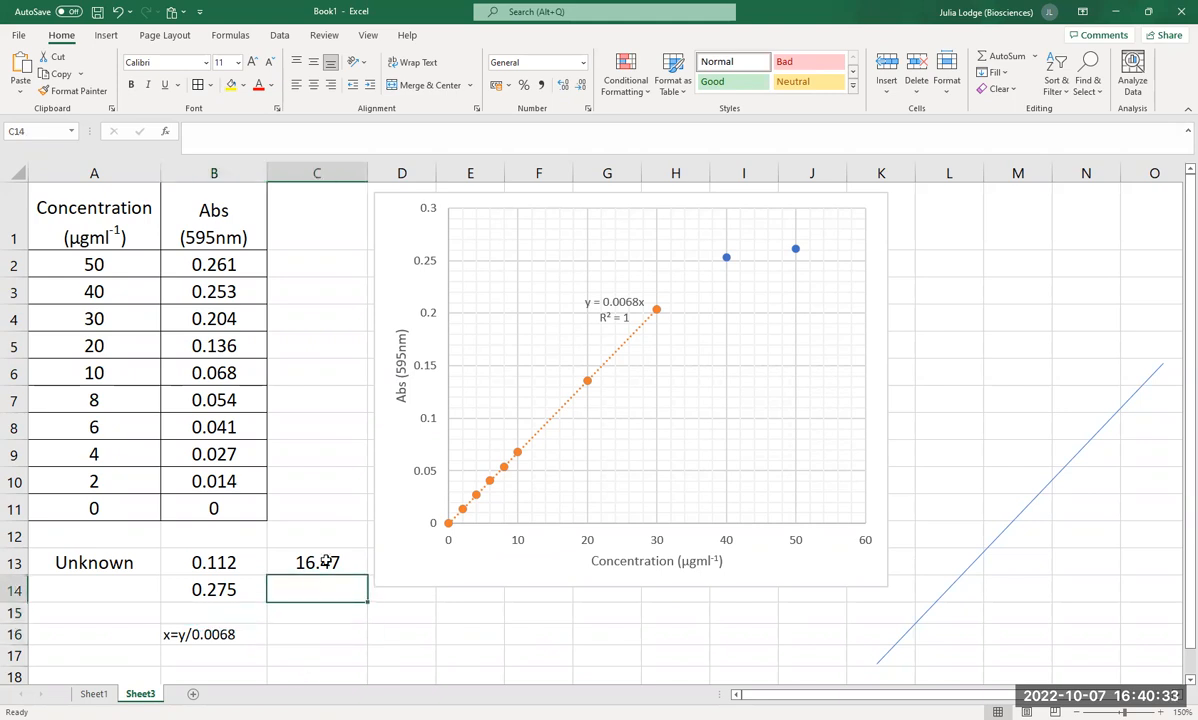
{"action": "left_click", "coordinate": [325, 563]}
{"action": "left_click_drag", "start_coordinate": [367, 577], "coordinate": [362, 598]}
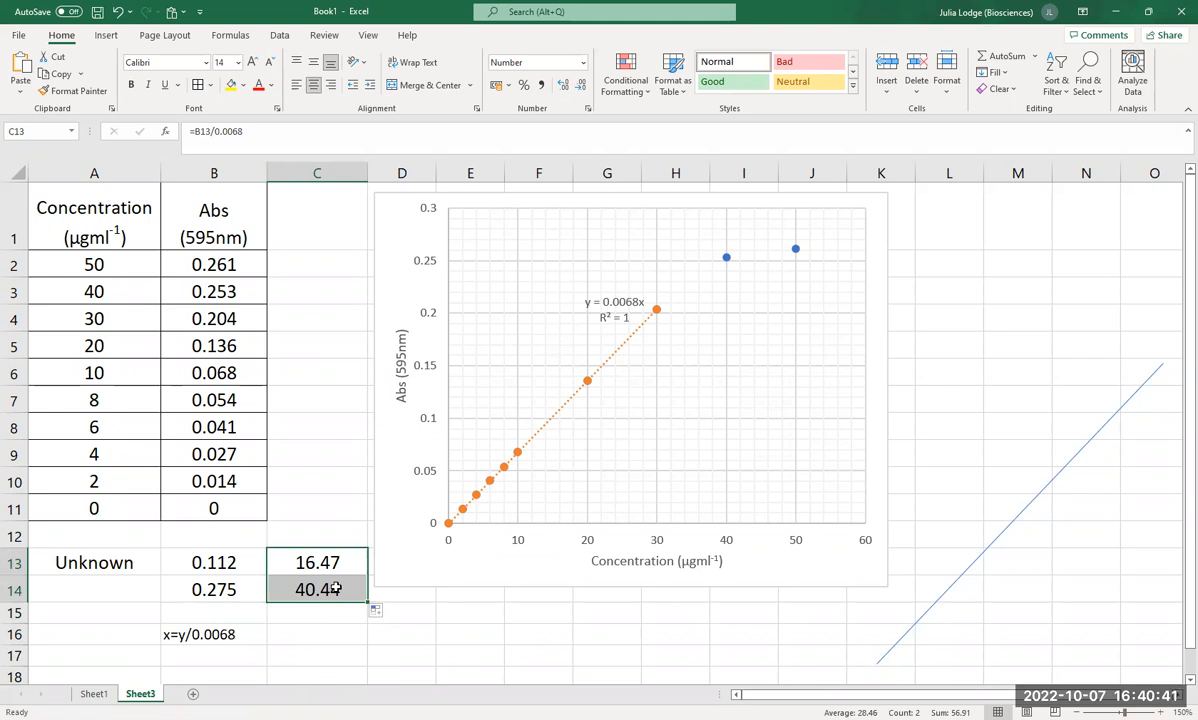
Step: Check the 0.275 absorbance against the curve and clear the calculated concentration from C14
{"action": "left_click", "coordinate": [208, 590]}
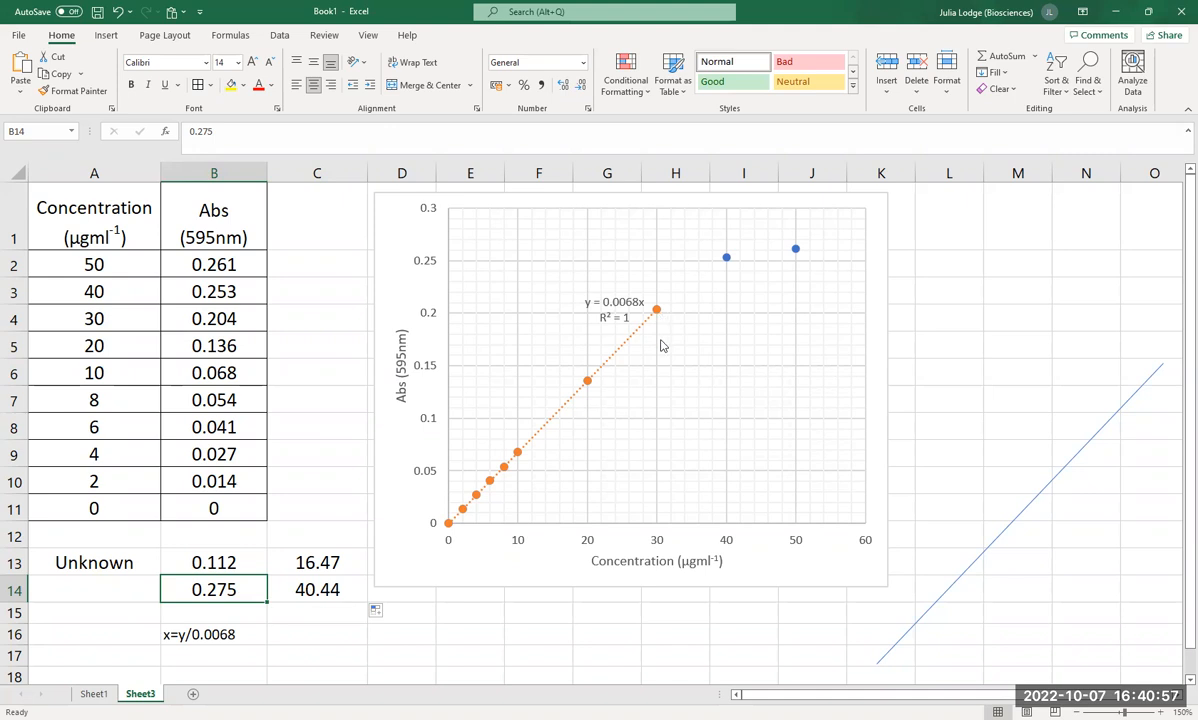
{"action": "left_click", "coordinate": [300, 590]}
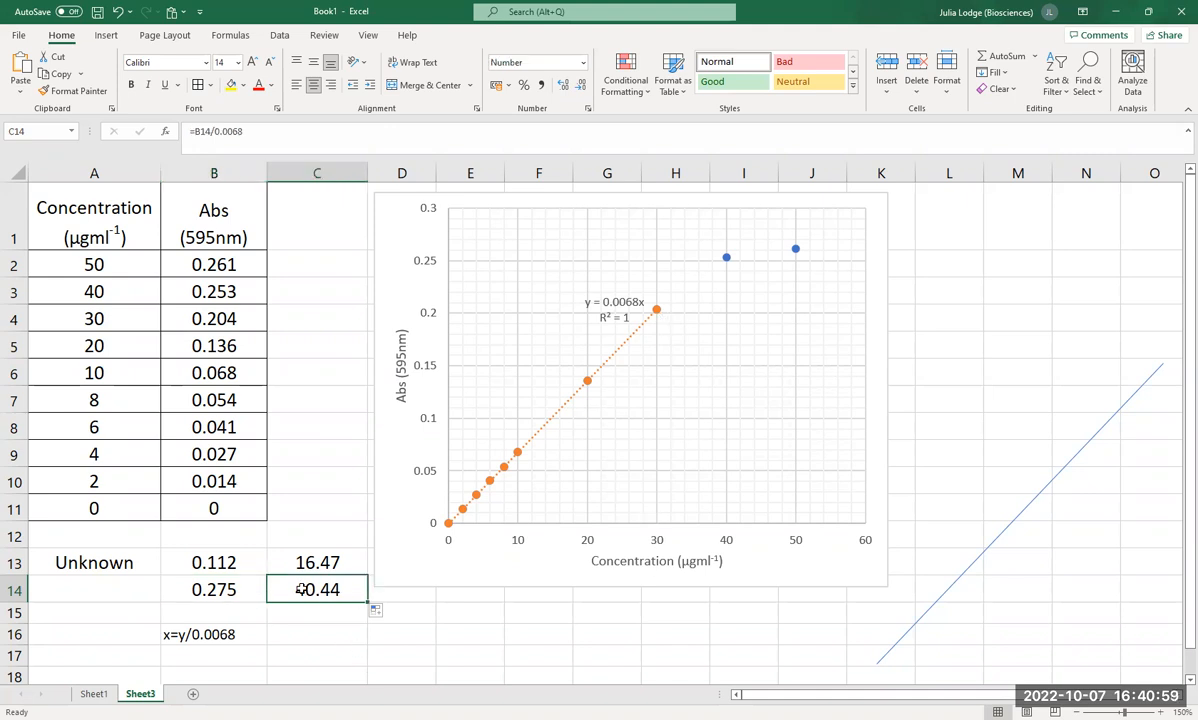
{"action": "key", "text": "Delete"}
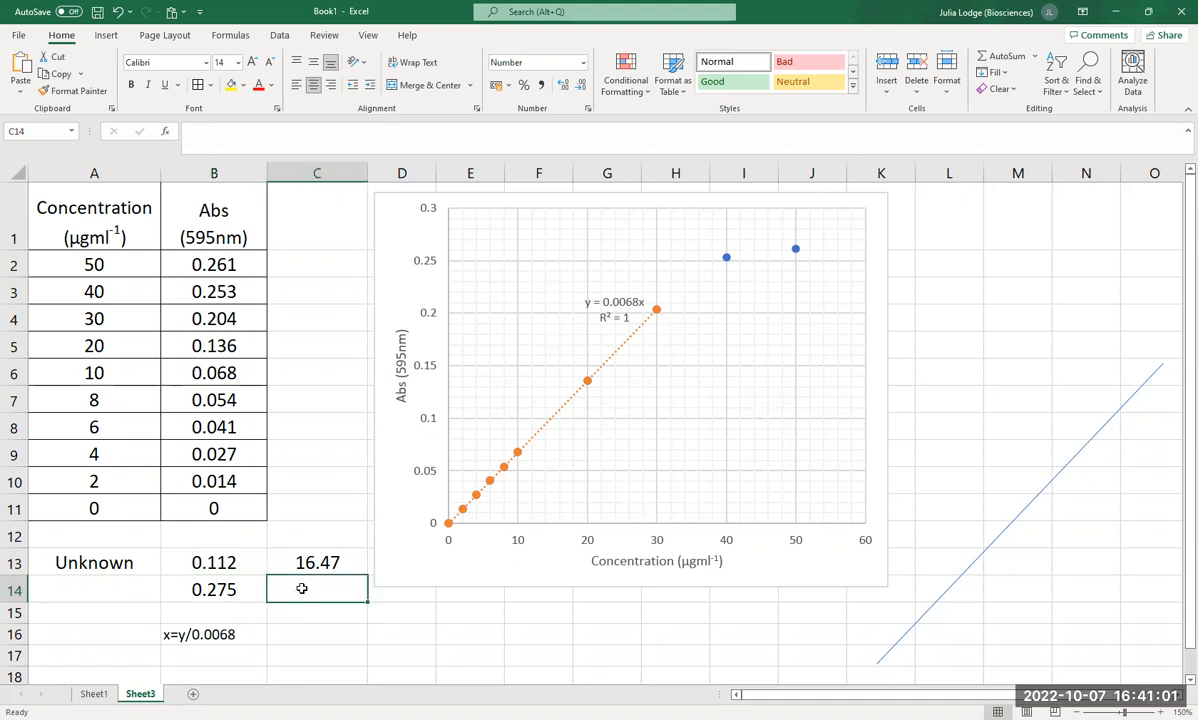